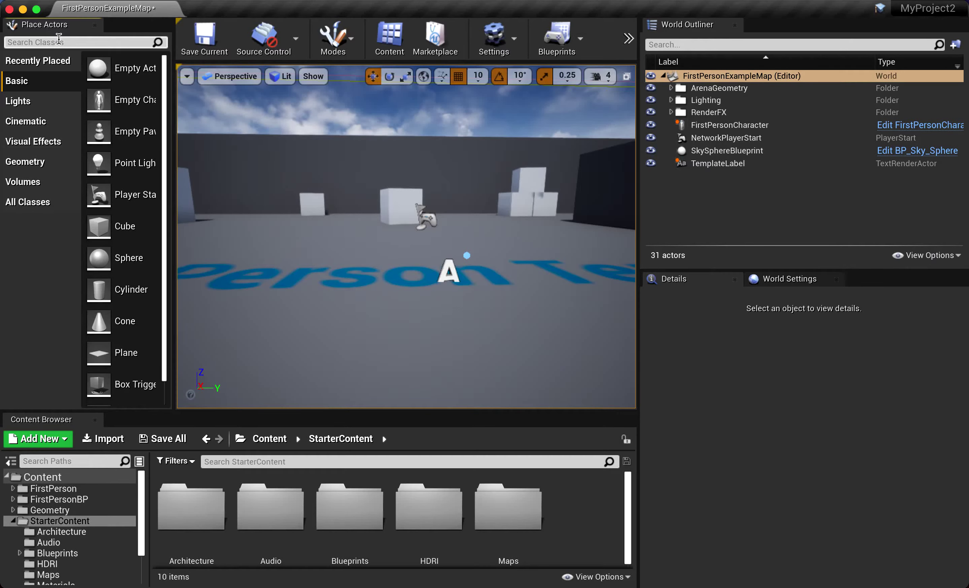
- Place a Radial Force Actor beside the centre cube and lift it slightly above the floor
type("ra")
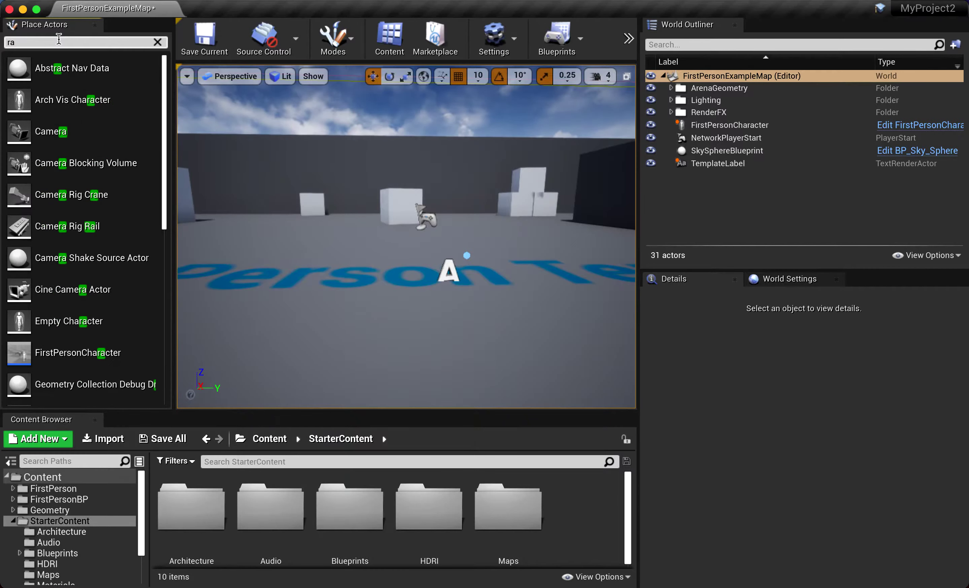
type("d")
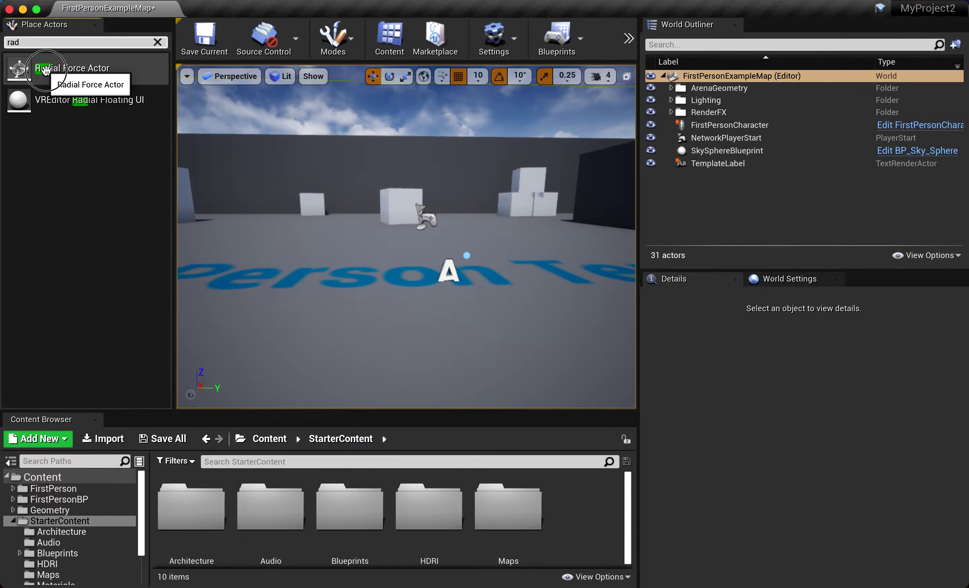
left_click_drag(20, 70, 407, 247)
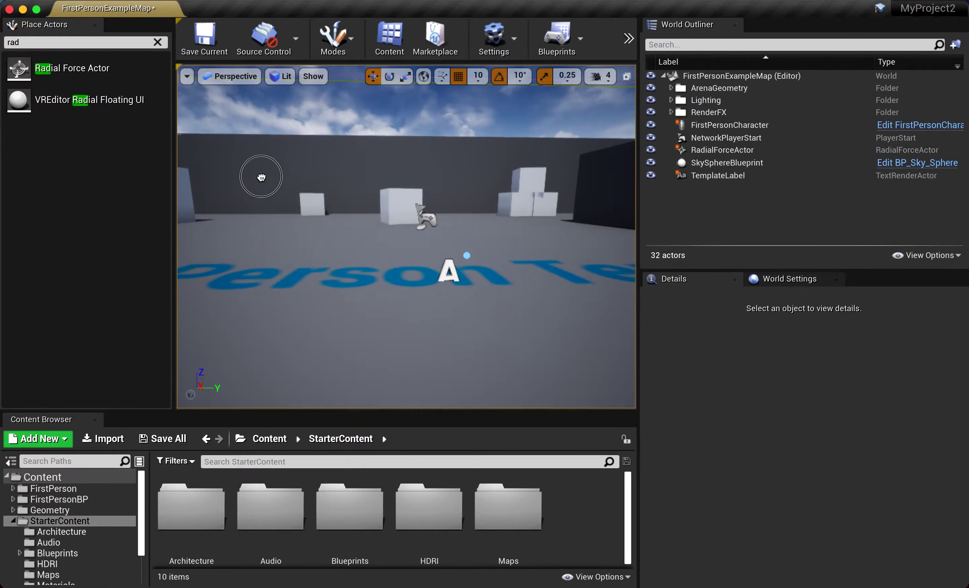
left_click(413, 243)
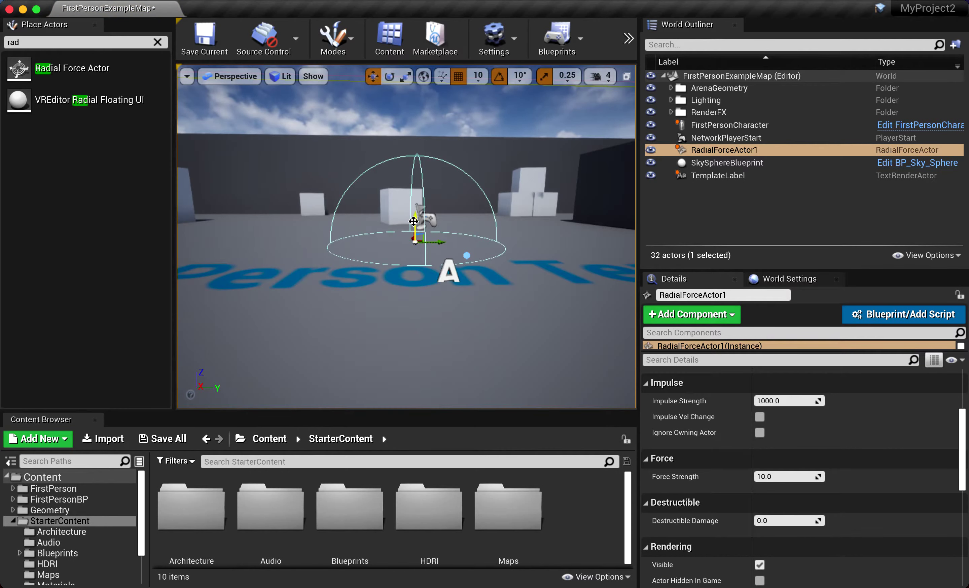
left_click_drag(414, 220, 410, 196)
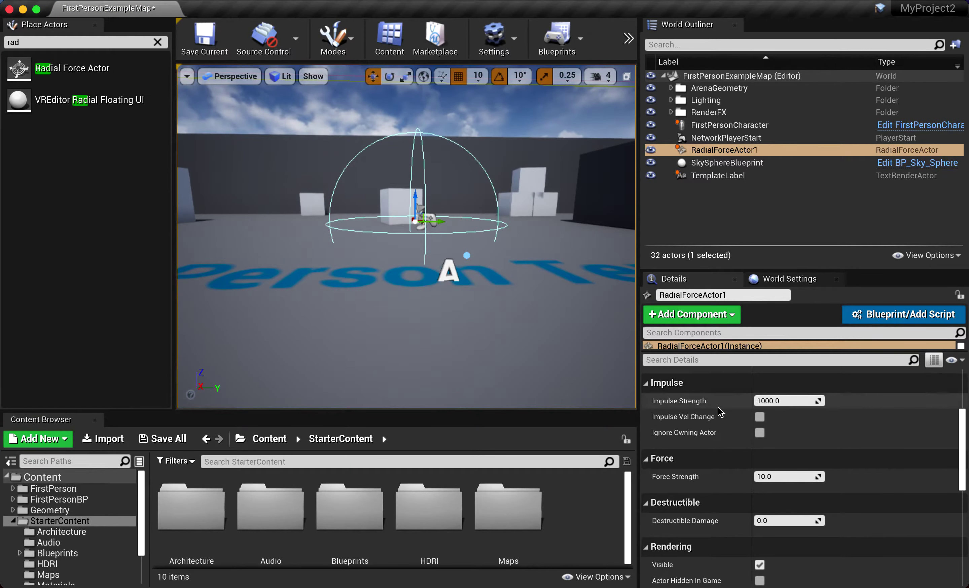
scroll(745, 446, "up", 3)
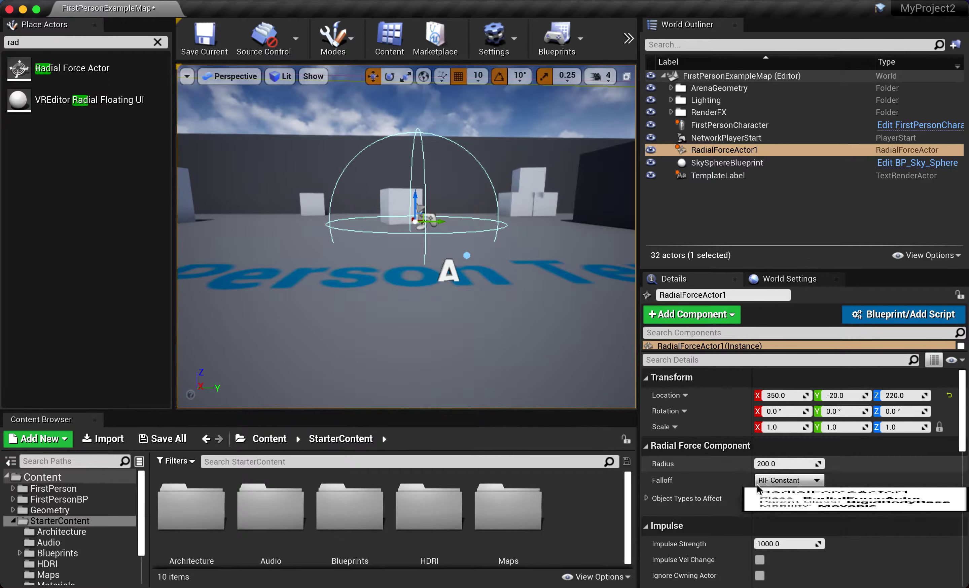
- Widen the radial force's radius to about 1458
left_click_drag(822, 460, 958, 463)
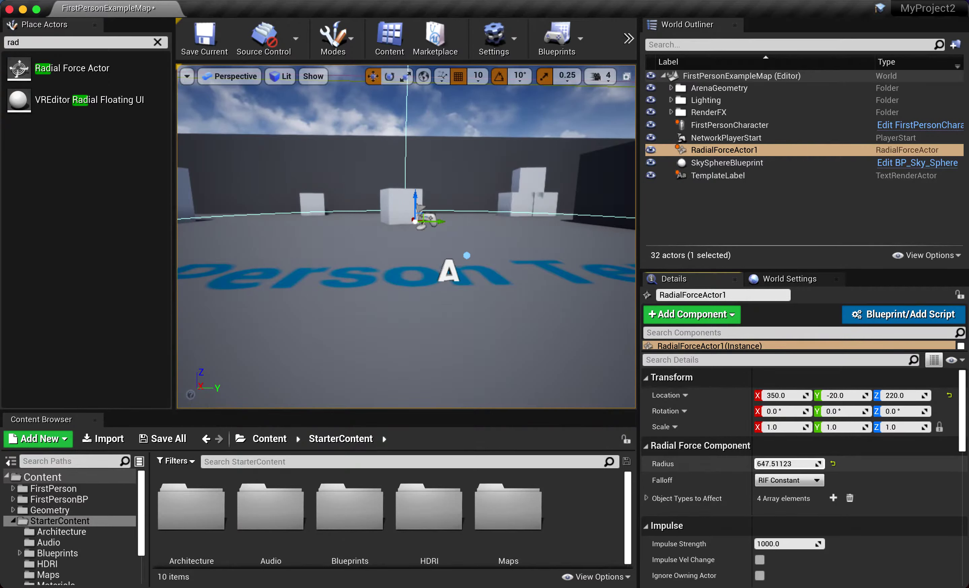
left_click_drag(818, 464, 891, 464)
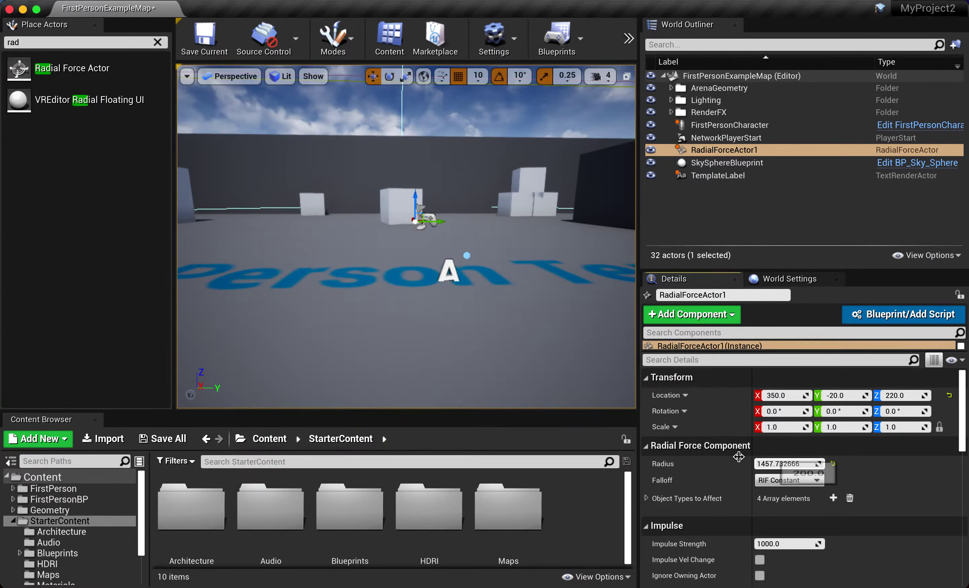
scroll(690, 503, "down", 3)
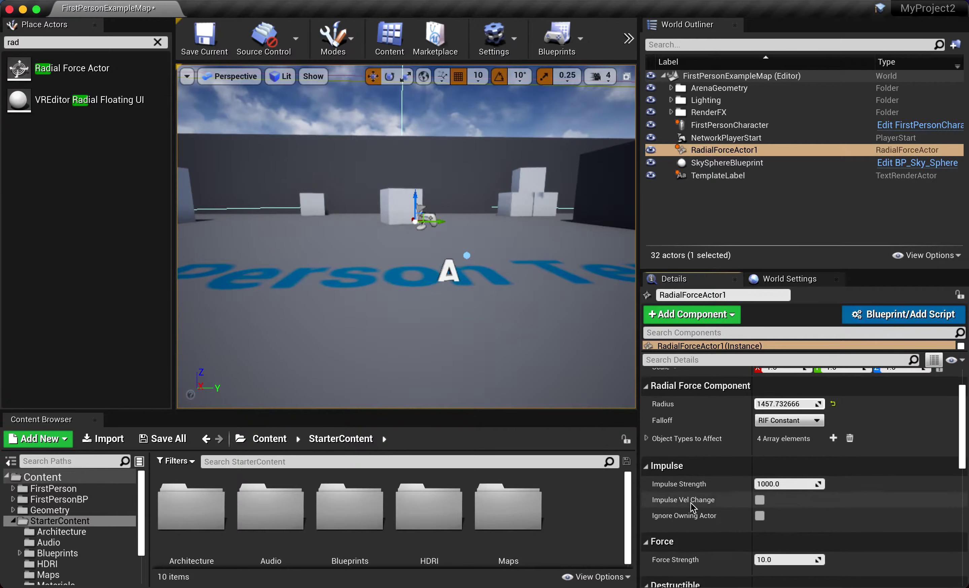
scroll(691, 502, "down", 1)
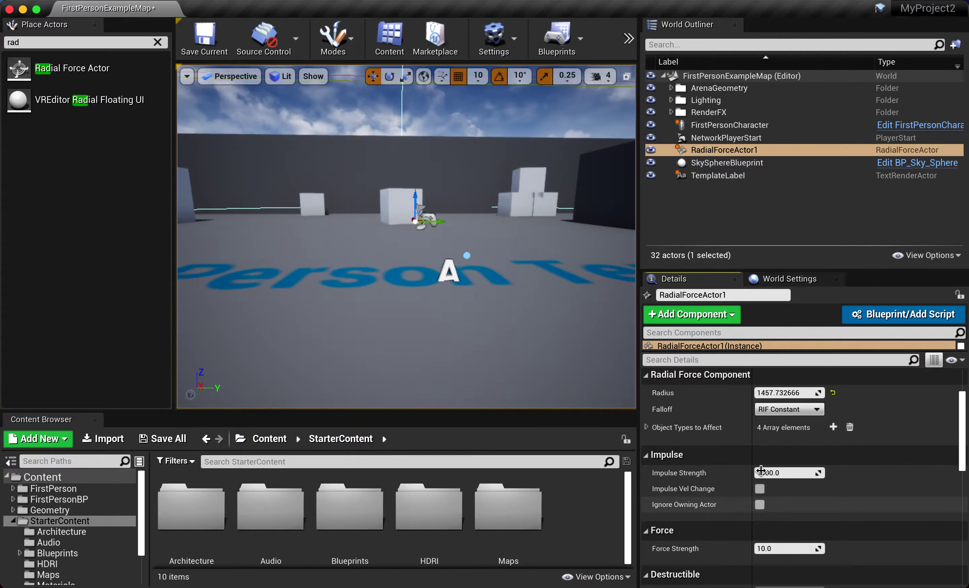
- Set Impulse Strength to 10000 and Force Strength to 100, then clear the actor search
left_click(760, 481)
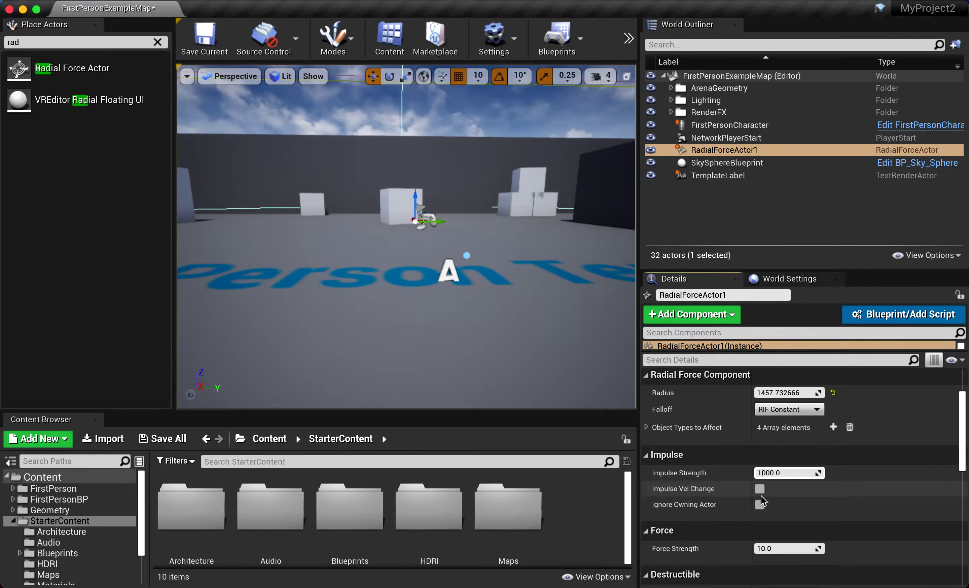
key("Return")
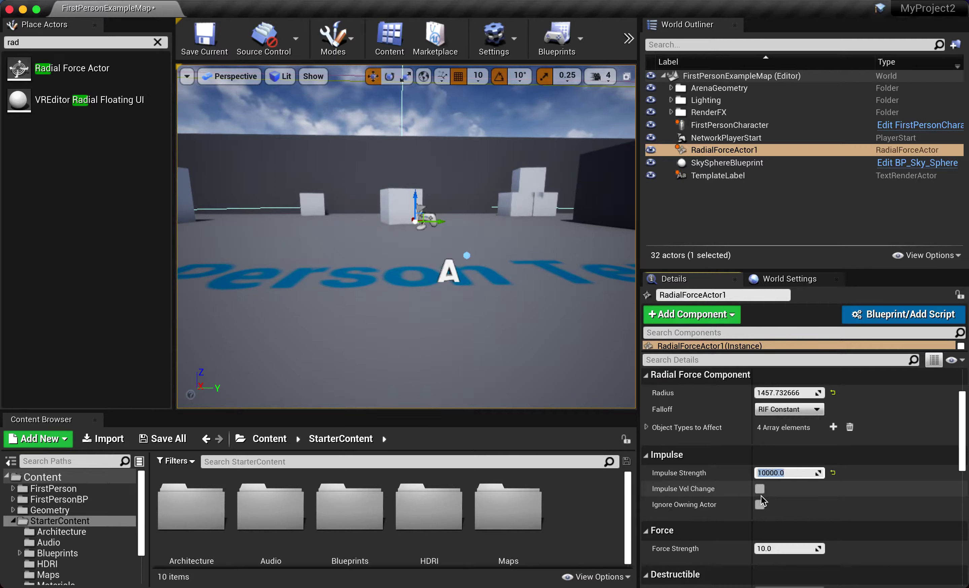
scroll(703, 526, "down", 3)
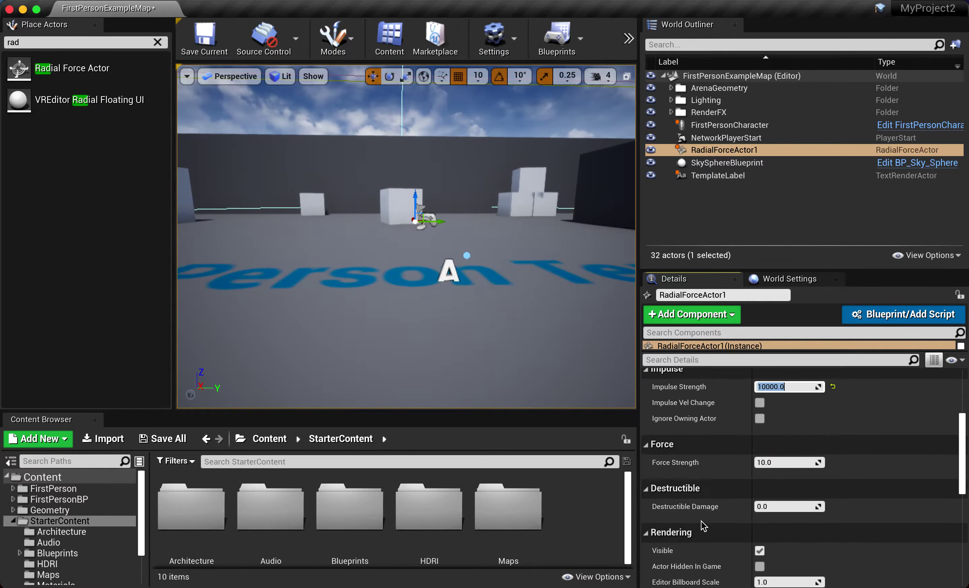
left_click(768, 462)
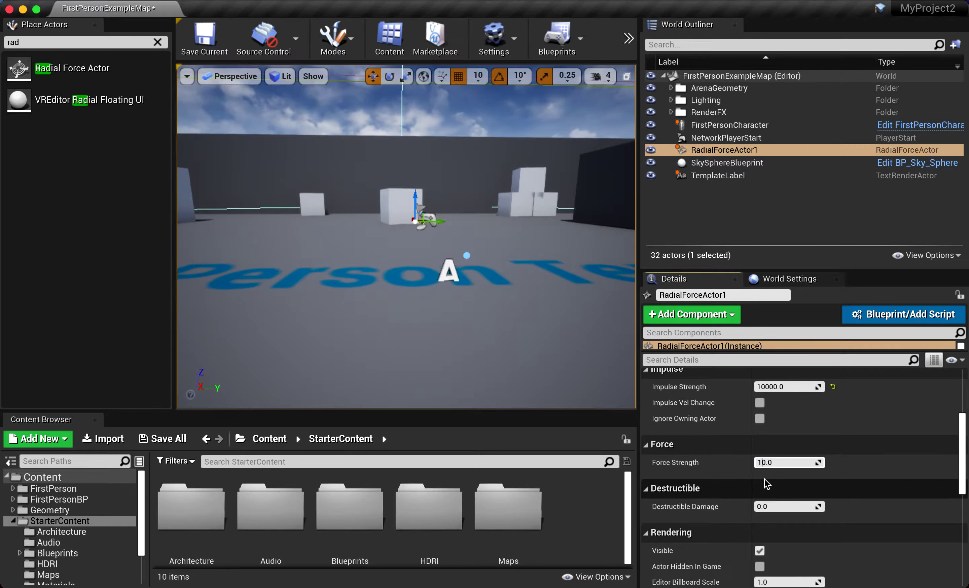
key("Return")
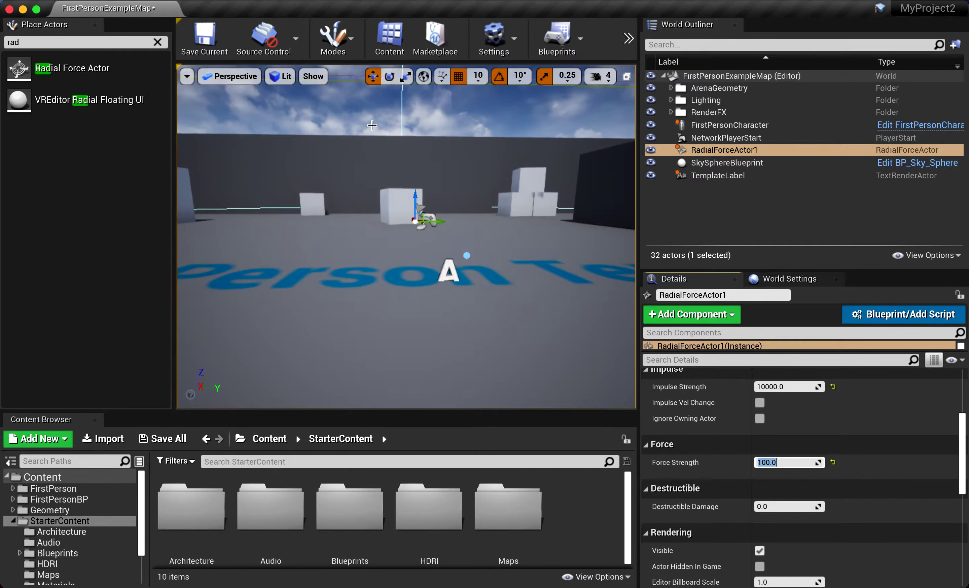
left_click(157, 43)
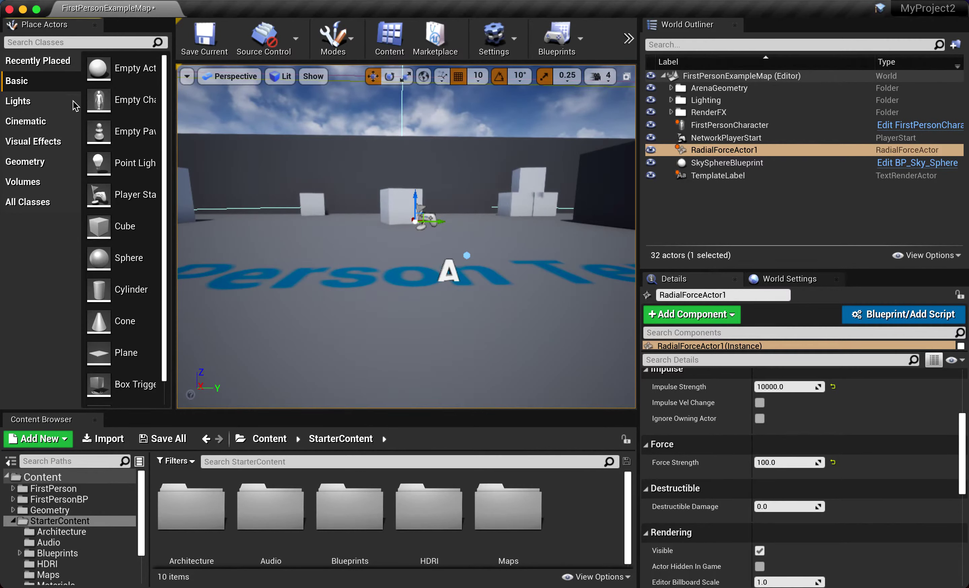
- Add a cube left of centre with Simulate Physics and a 100 kg mass, then add a second cube right of centre
left_click_drag(119, 163, 102, 222)
left_click(109, 230)
left_click_drag(109, 229, 364, 242)
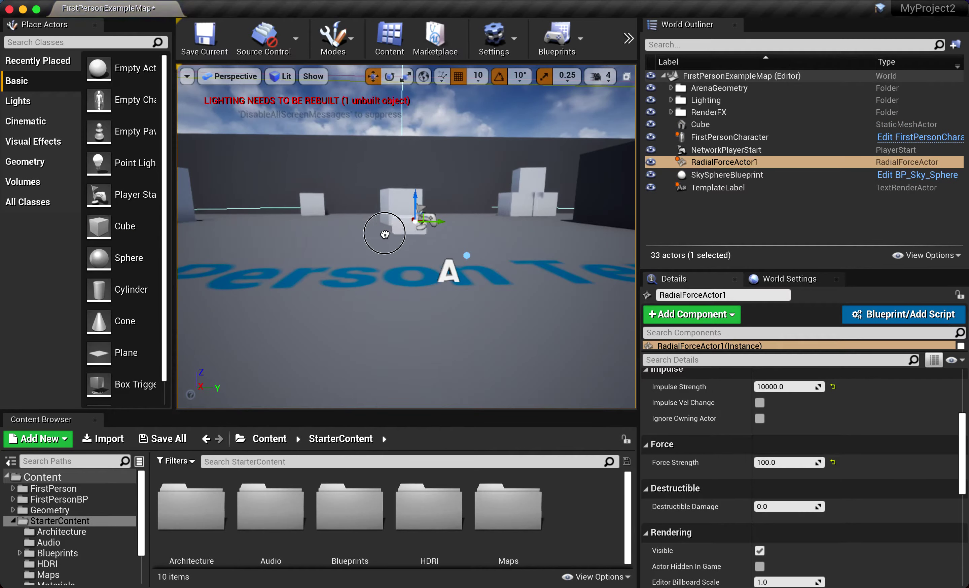
left_click_drag(364, 242, 361, 189)
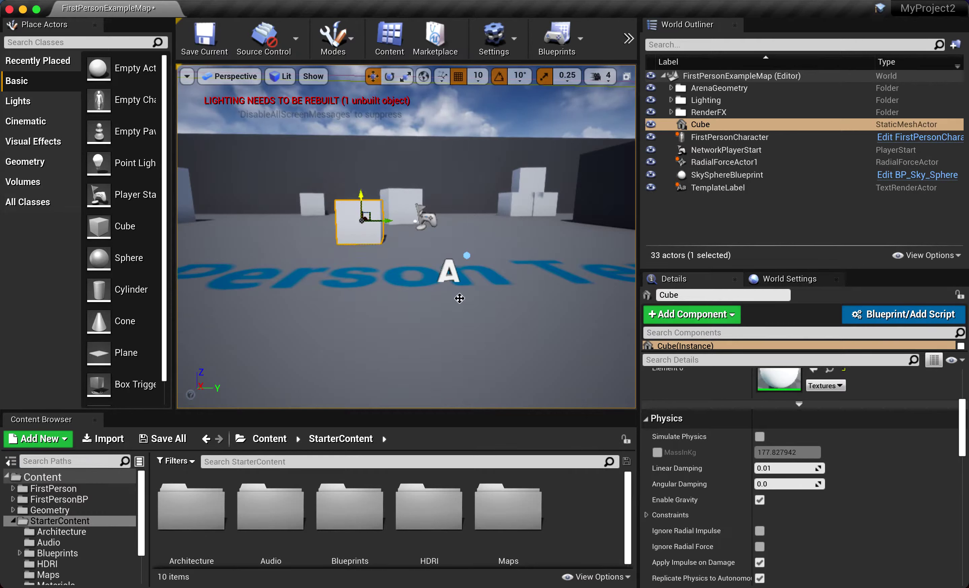
left_click(759, 436)
left_click(657, 452)
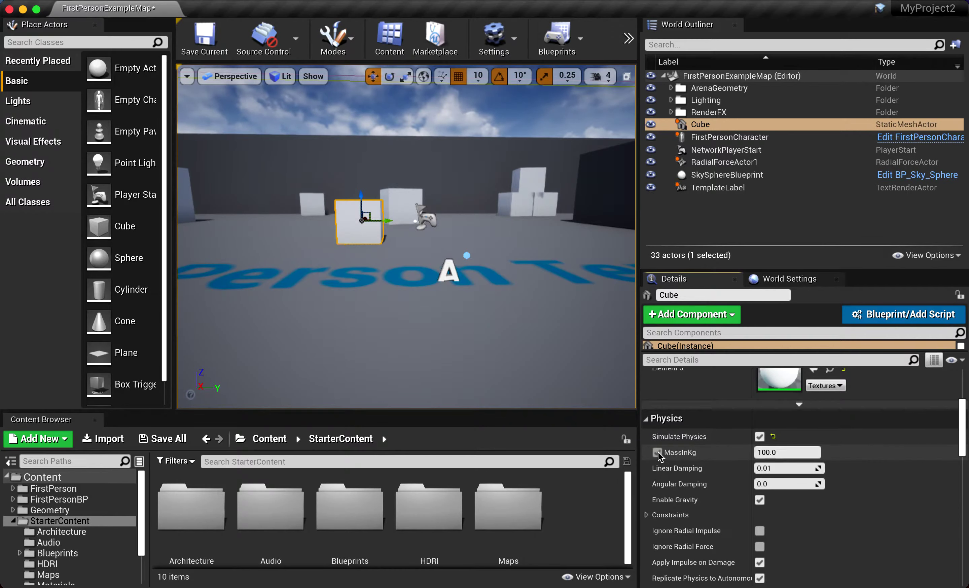
left_click(798, 452)
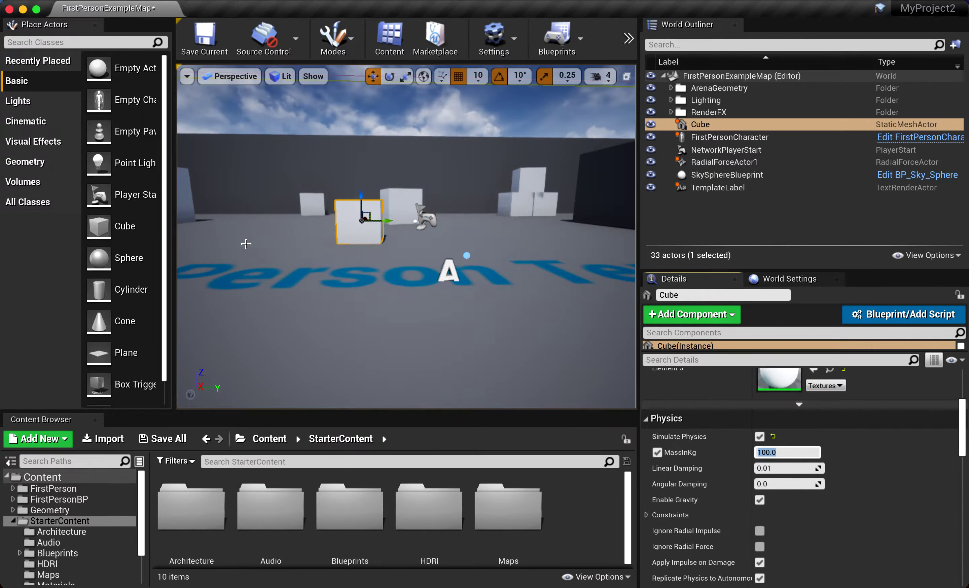
mouse_move(105, 225)
left_mouse_down()
mouse_move(500, 217)
mouse_move(492, 230)
mouse_move(494, 189)
left_mouse_up()
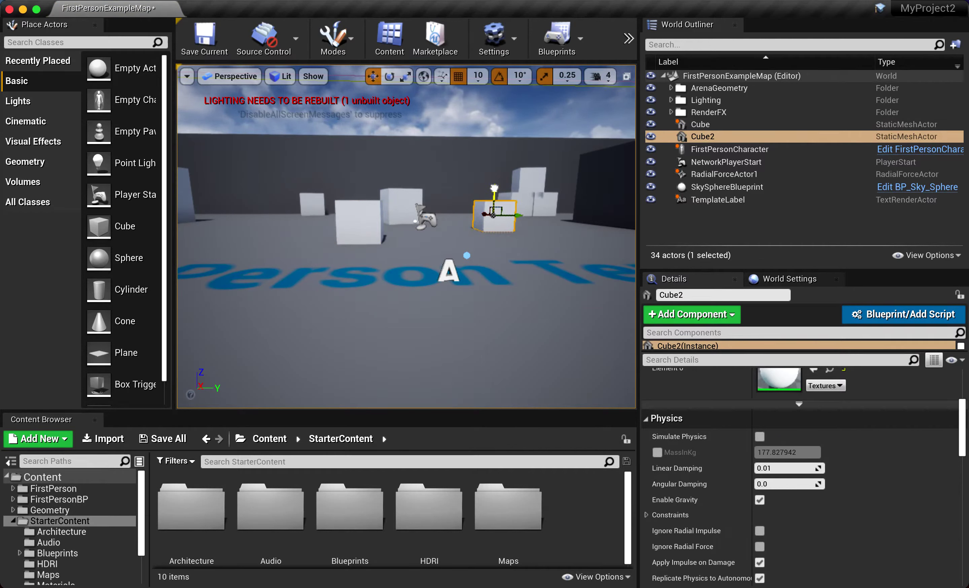
- Enable Simulate Physics on Cube2 and override its mass to 10 kg
left_click(759, 436)
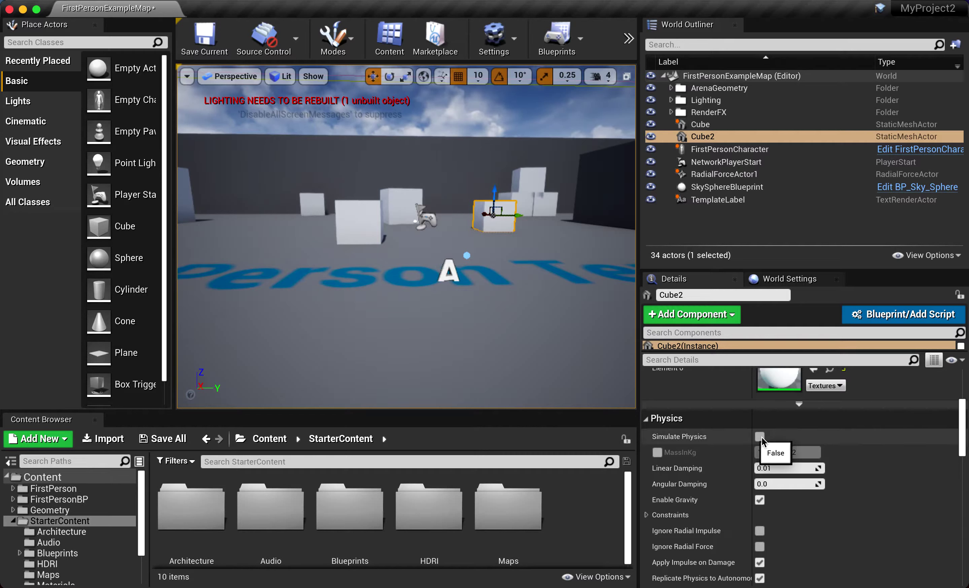
left_click(657, 452)
left_click(770, 452)
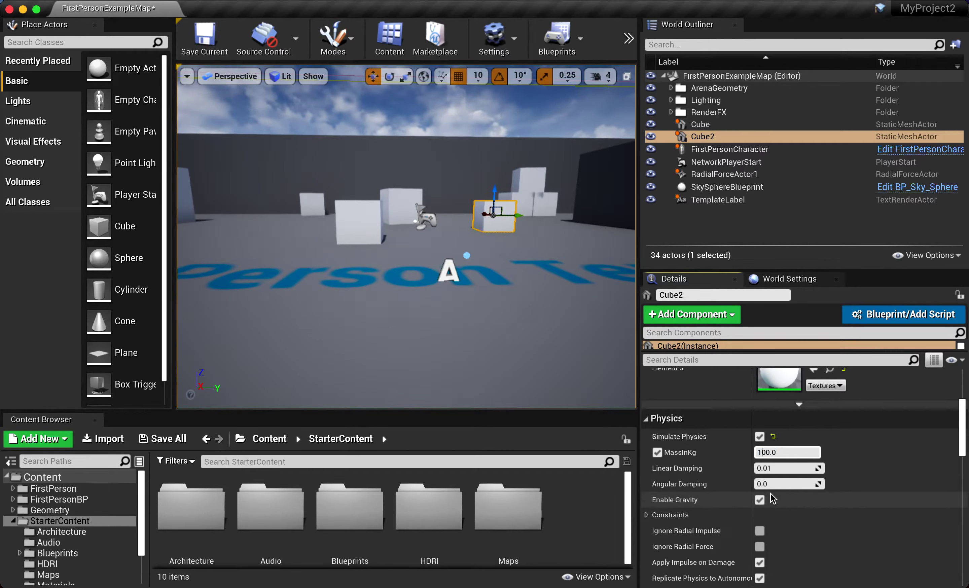
key("Delete")
left_click(776, 457)
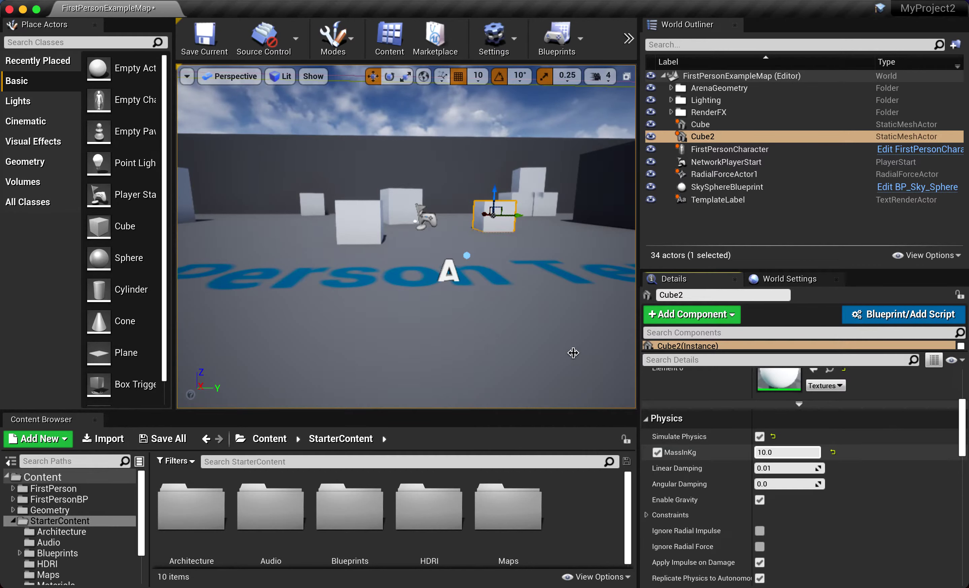
left_click(565, 346)
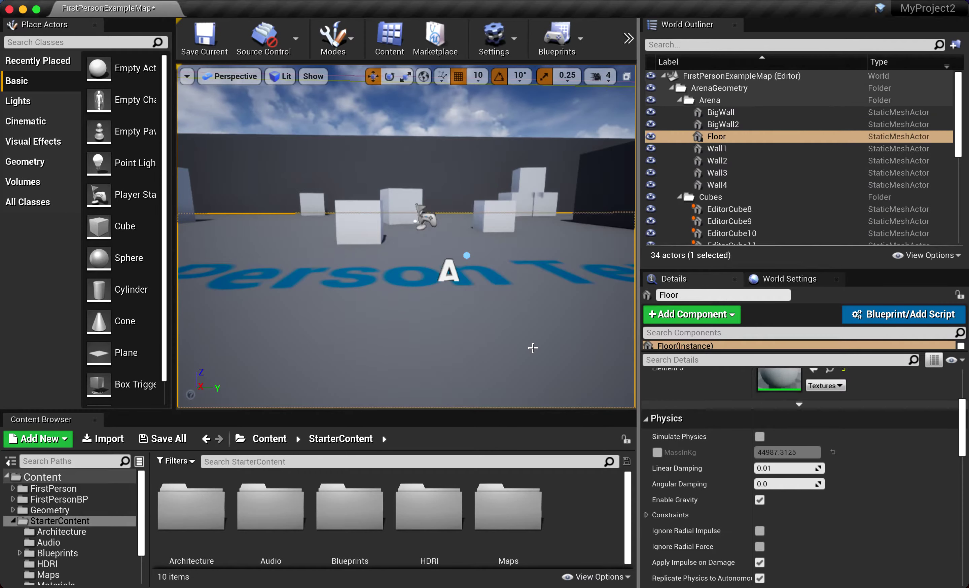
- Select RadialForceActor1 in the World Outliner and open the Level Blueprint
left_click(671, 88)
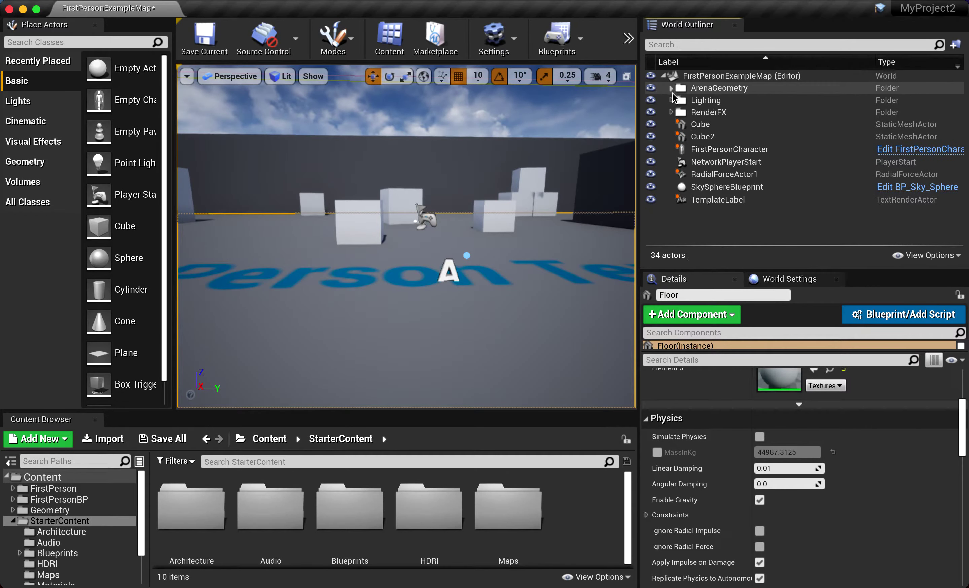
left_click(729, 177)
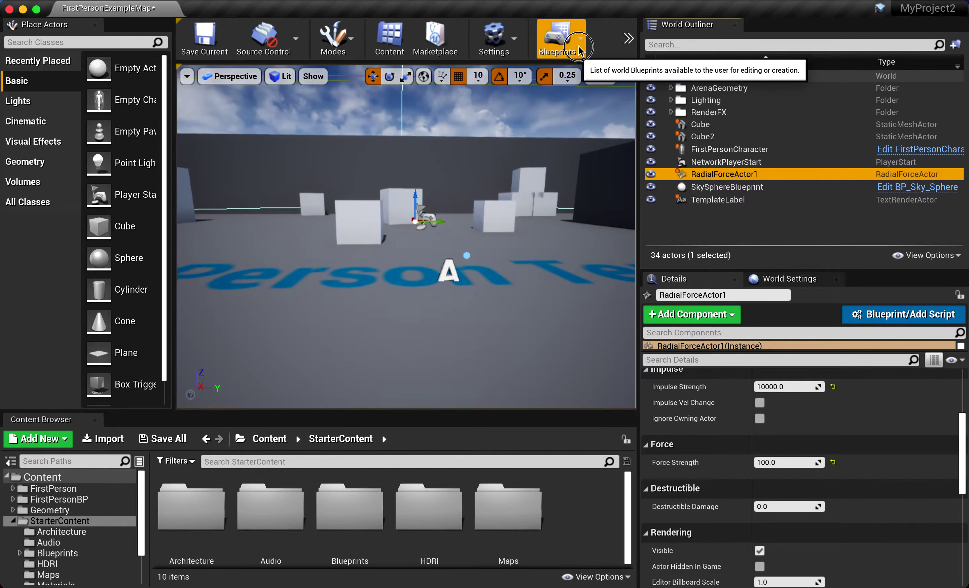
left_click(558, 38)
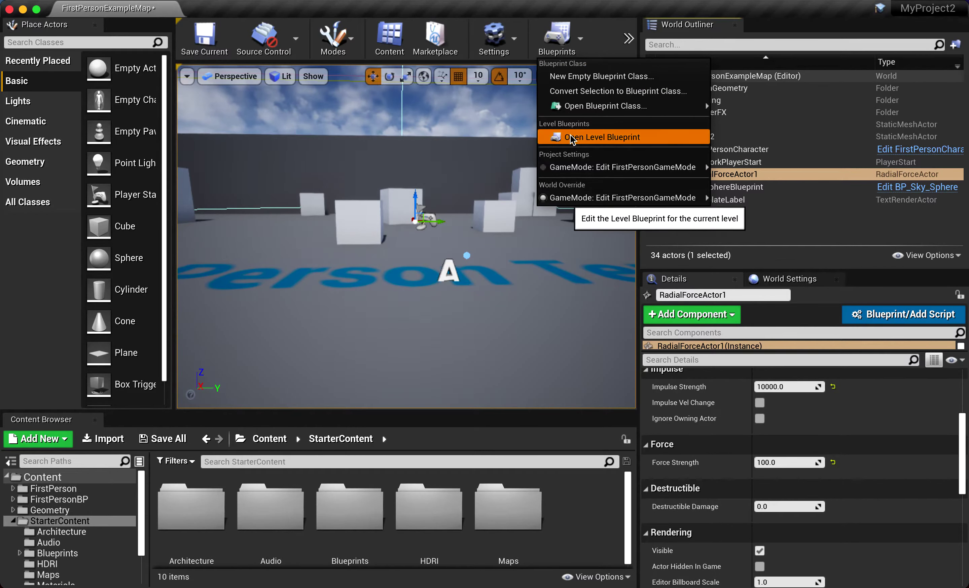
left_click(572, 136)
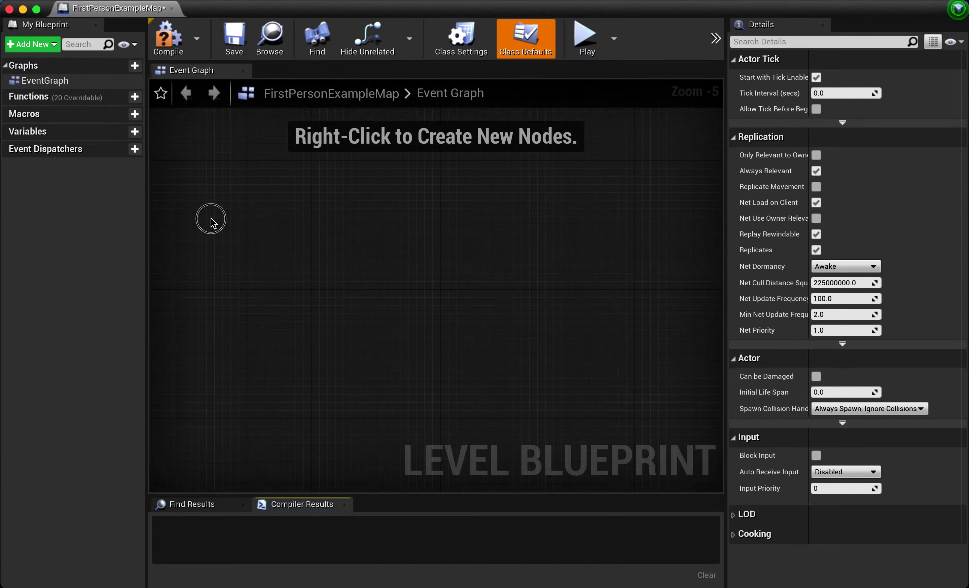
- Add a RadialForceActor1 reference node to the Event Graph
right_click(211, 218)
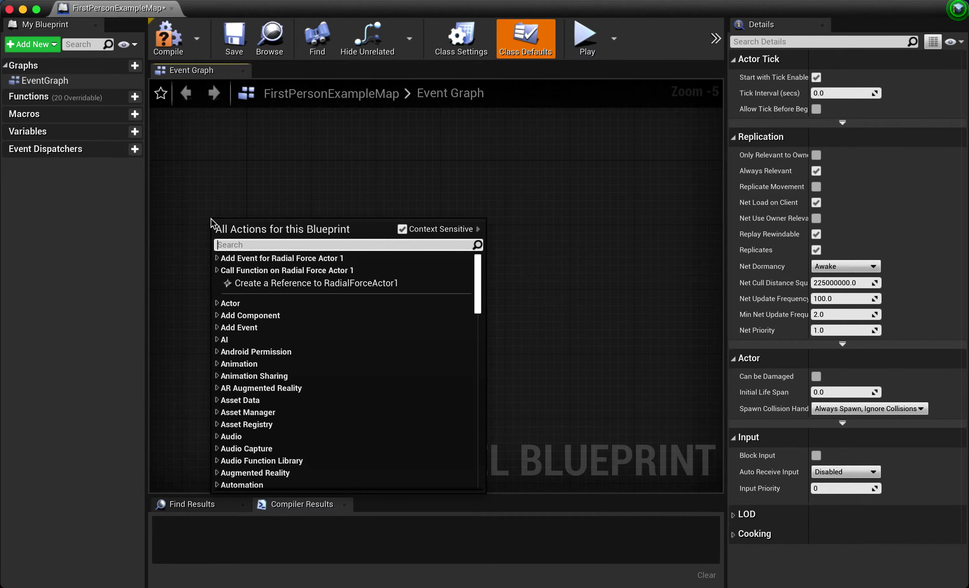
left_click(259, 283)
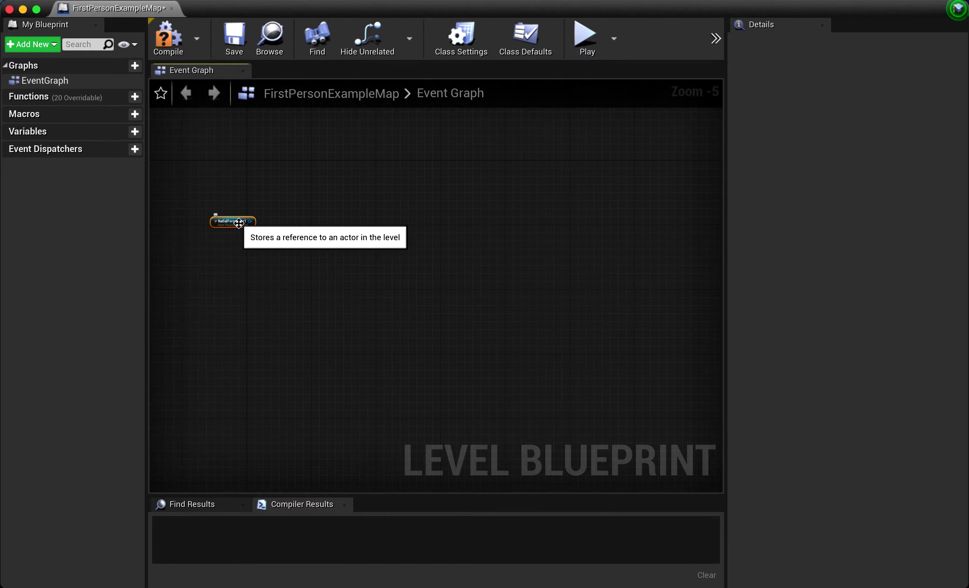
scroll(279, 199, "up", 1)
scroll(279, 199, "up", 2)
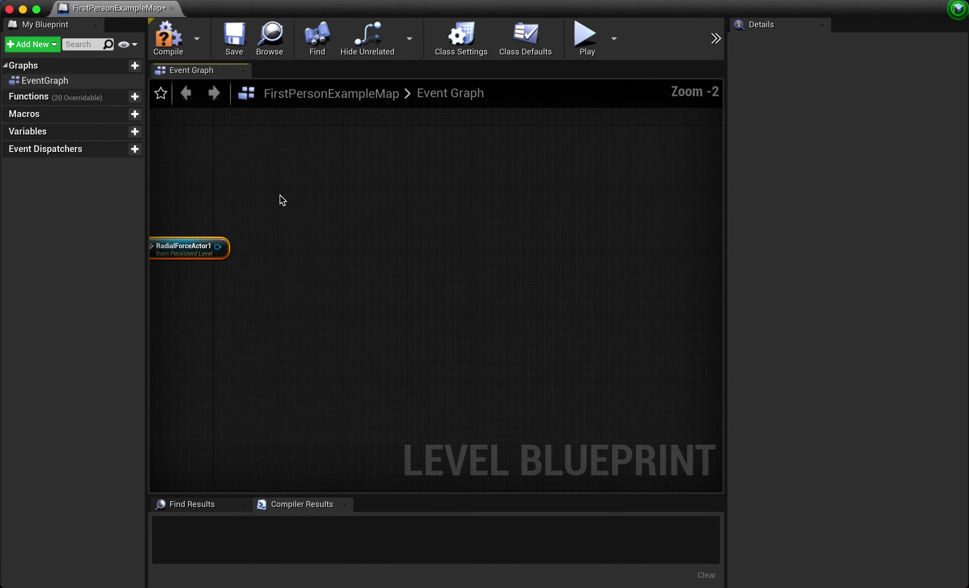
left_click_drag(192, 243, 256, 226)
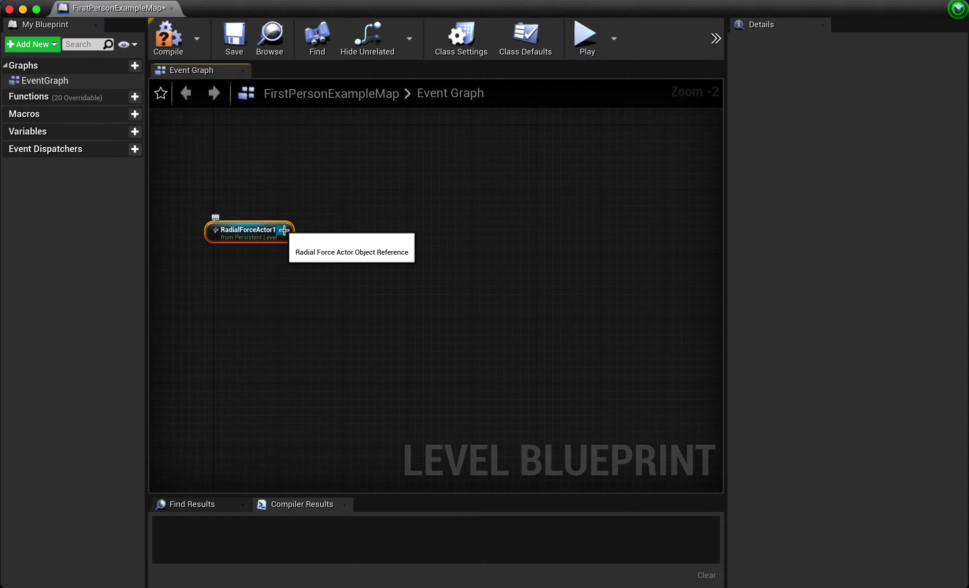
scroll(284, 230, "up", 2)
- Add a GetWorldLocation node on its Force Component and centre the node chain
left_click_drag(284, 230, 324, 233)
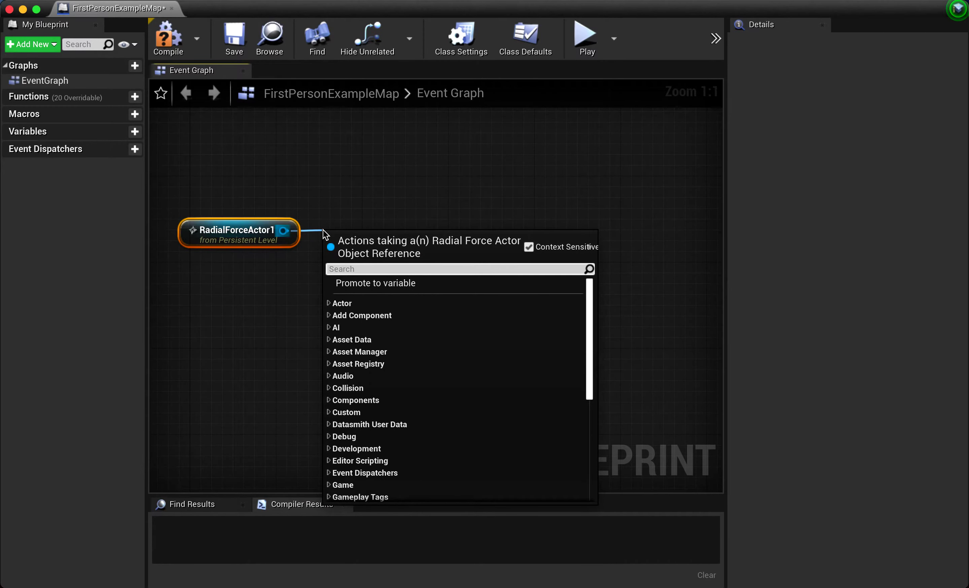
type("get wor")
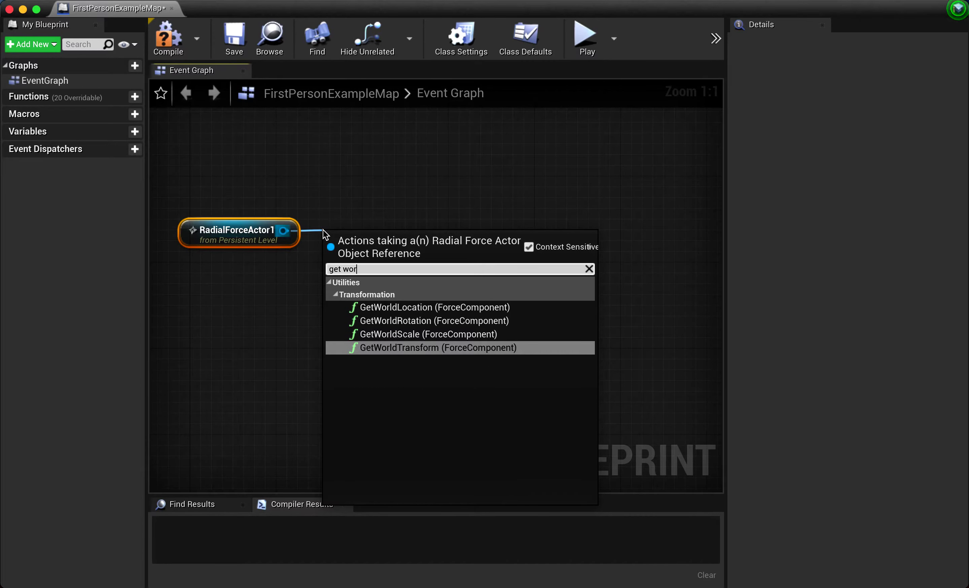
left_click(375, 306)
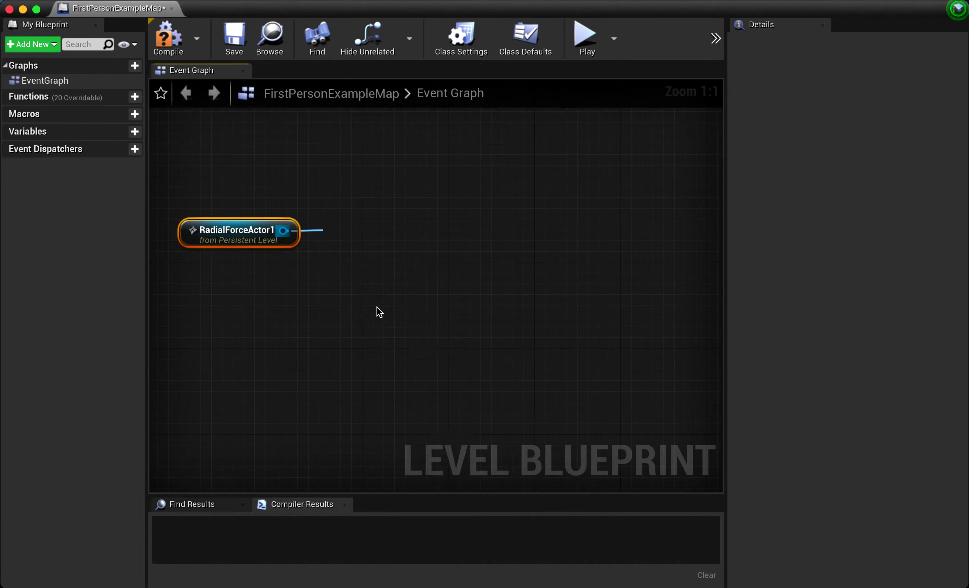
left_click_drag(341, 241, 470, 316)
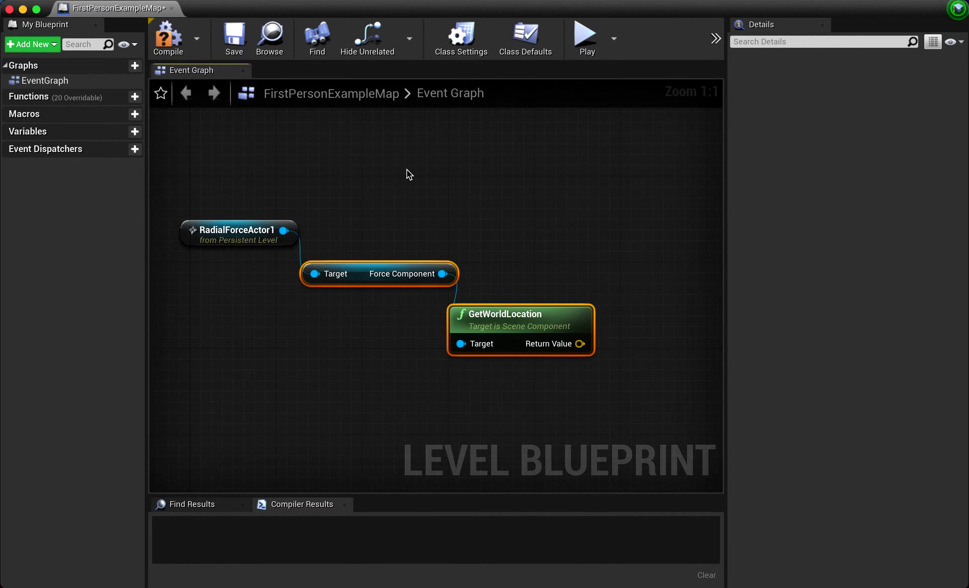
right_click_drag(406, 170, 304, 216)
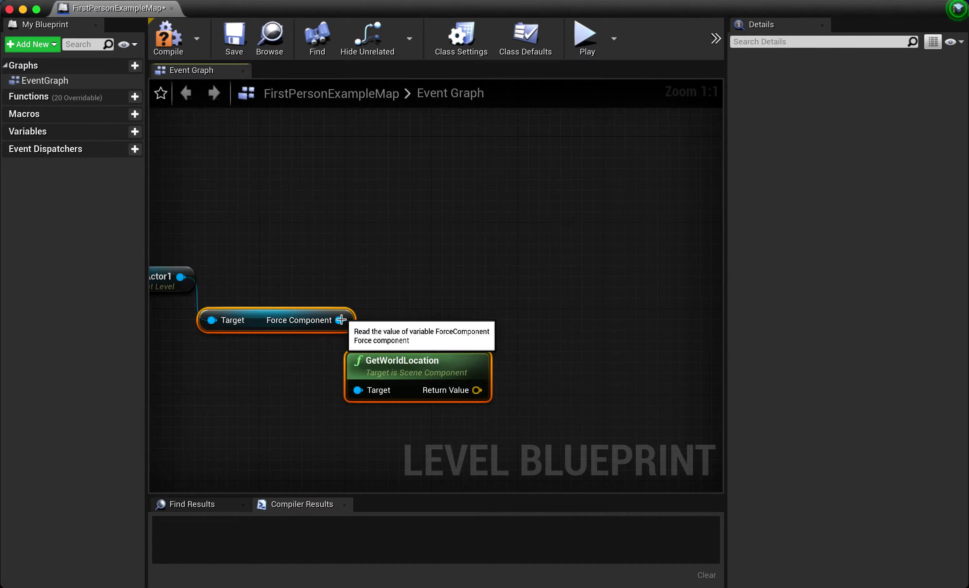
- Add a Fire Impulse node targeting the Force Component and move GetWorldLocation aside
left_click_drag(340, 320, 426, 266)
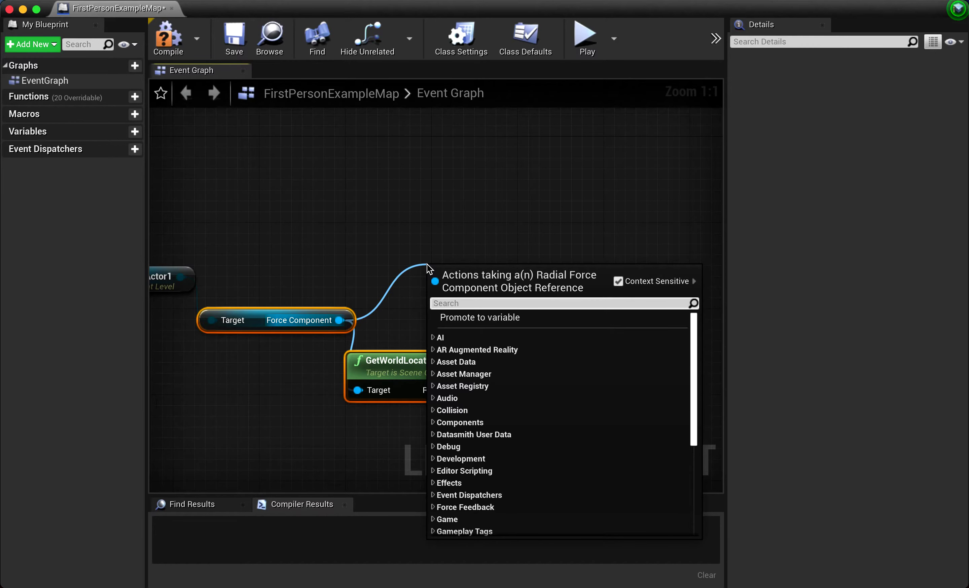
type("f")
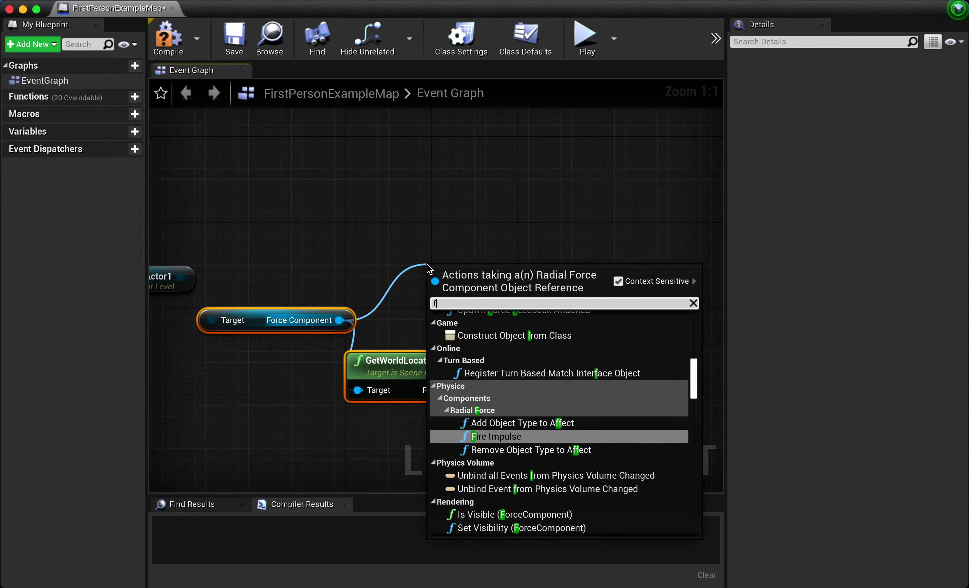
left_click(473, 438)
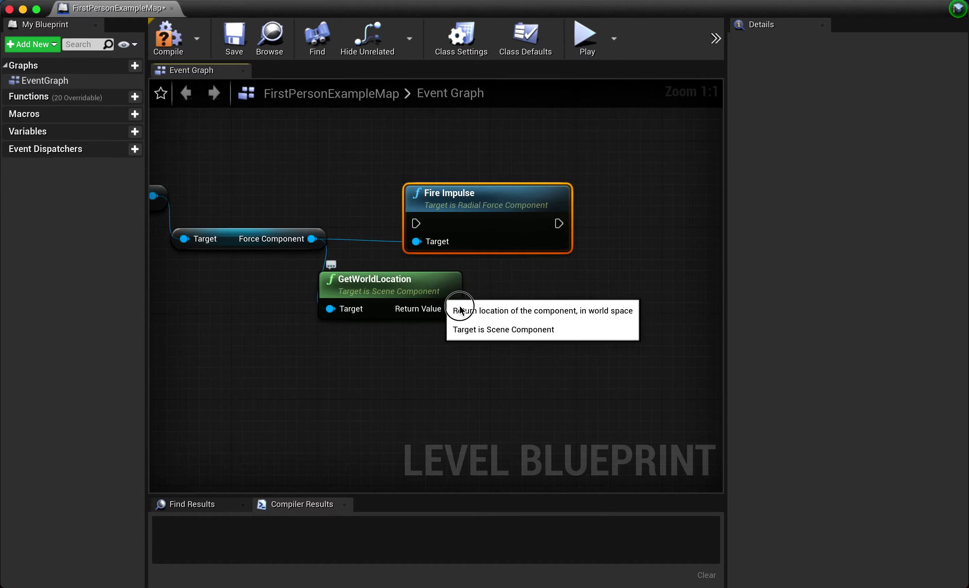
left_click_drag(415, 281, 467, 302)
left_click(328, 178)
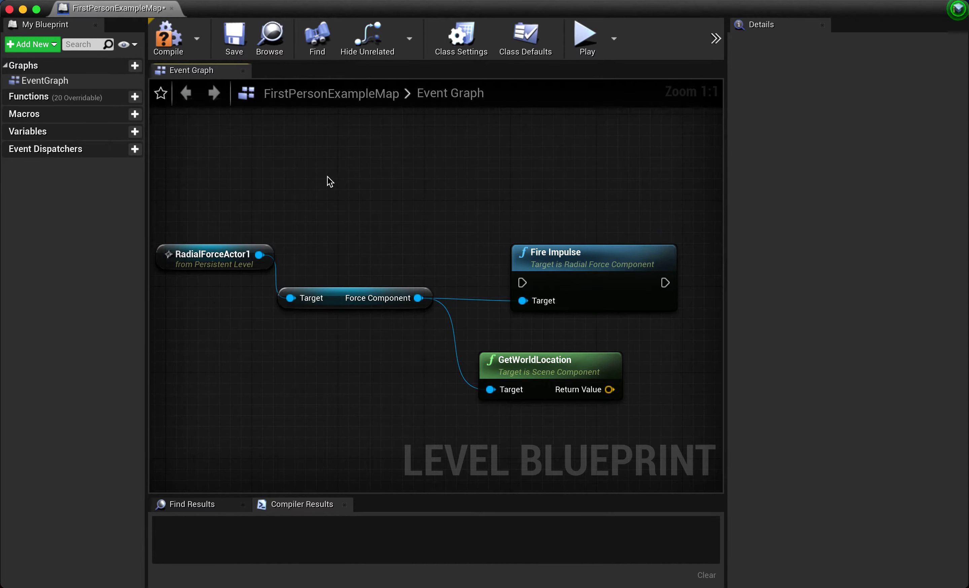
right_click(313, 150)
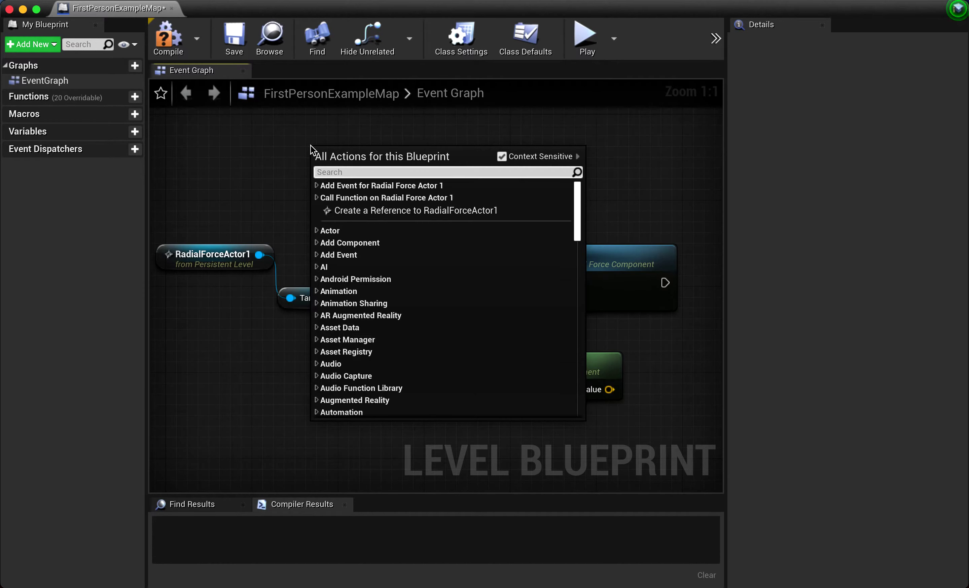
- Add a key 1 event, wire its Pressed output to Fire Impulse, and compile
type("1 key")
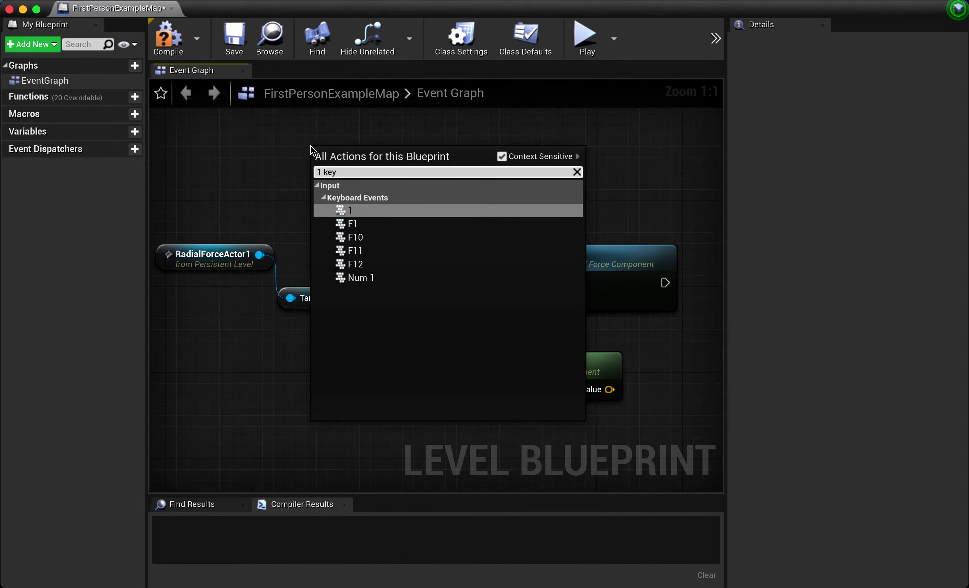
left_click(351, 214)
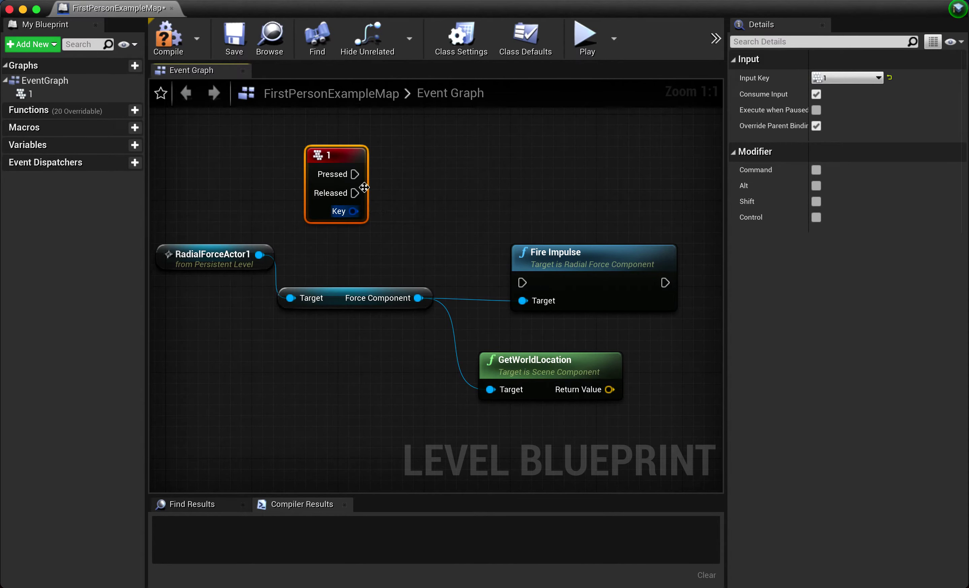
mouse_move(354, 174)
left_mouse_down()
mouse_move(515, 295)
mouse_move(522, 282)
left_mouse_up()
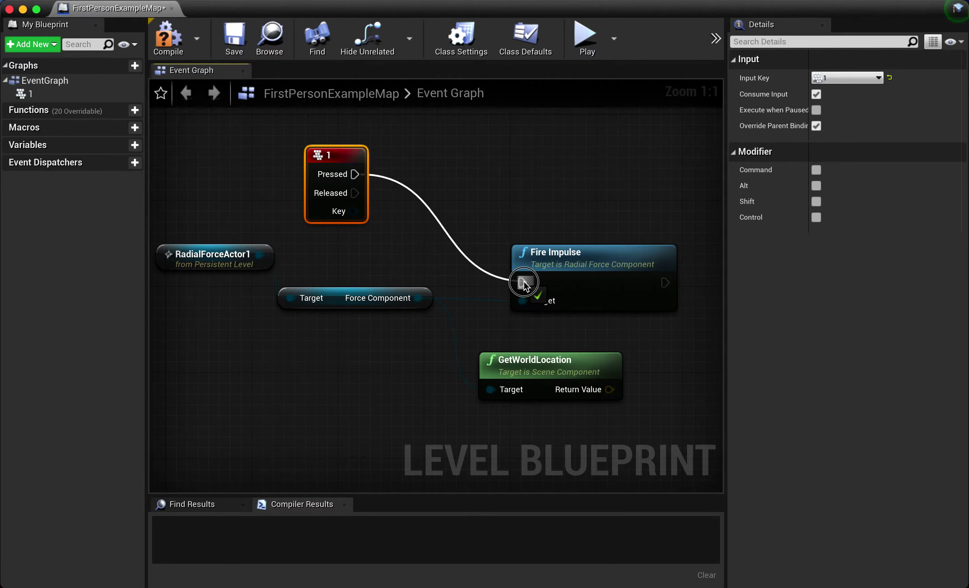
left_click(532, 186)
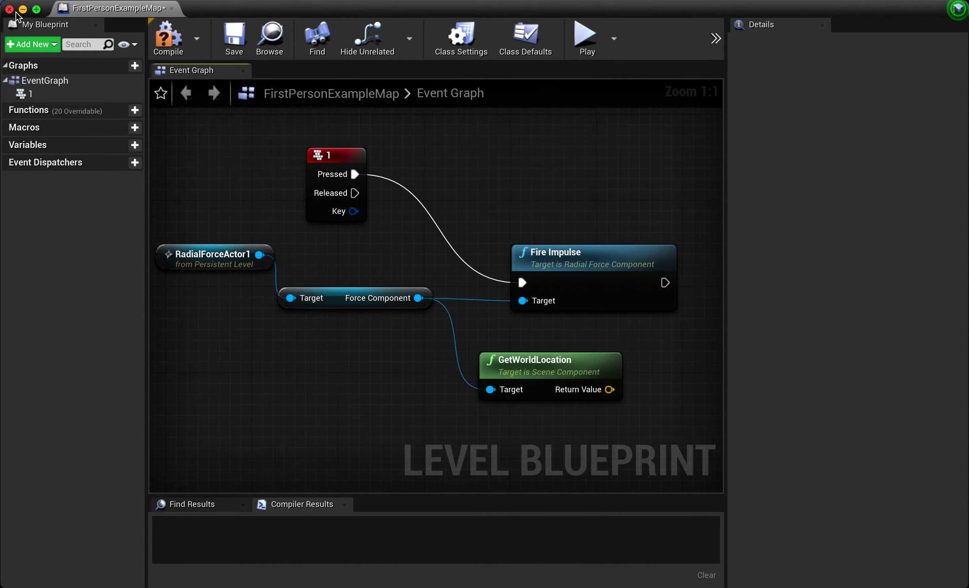
left_click(167, 37)
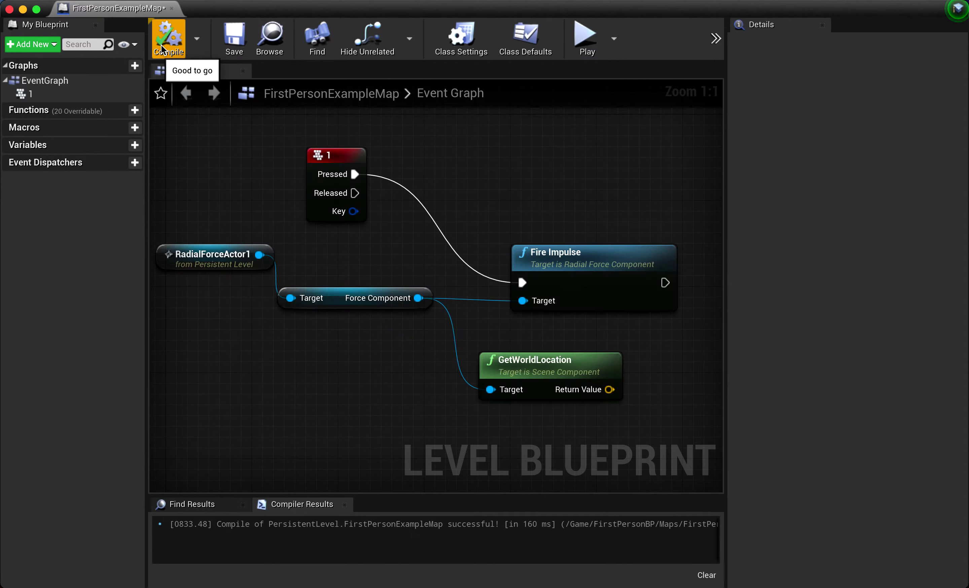
left_click(23, 10)
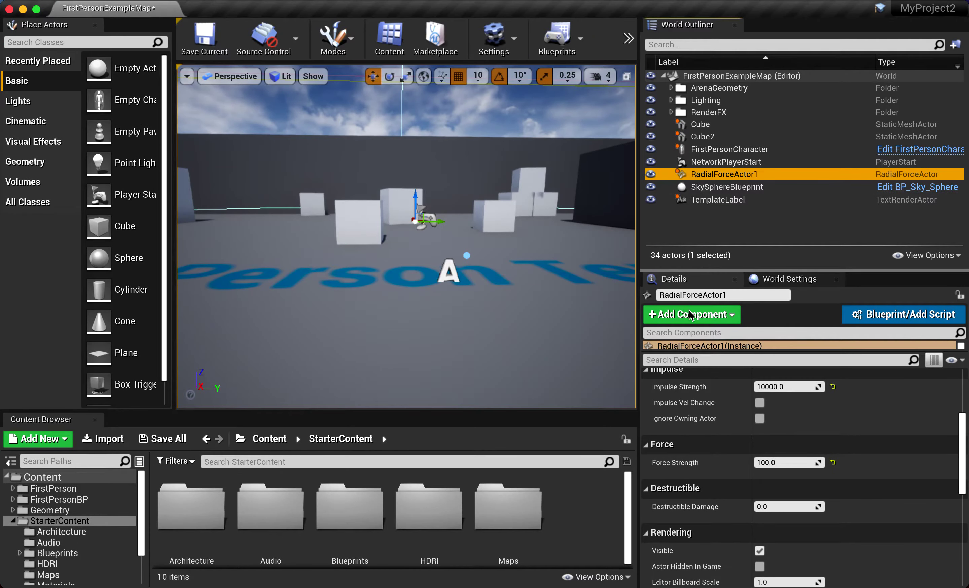
- Turn off Auto Activate on RadialForceActor1, then play-test firing at the cubes and stop
scroll(723, 460, "down", 5)
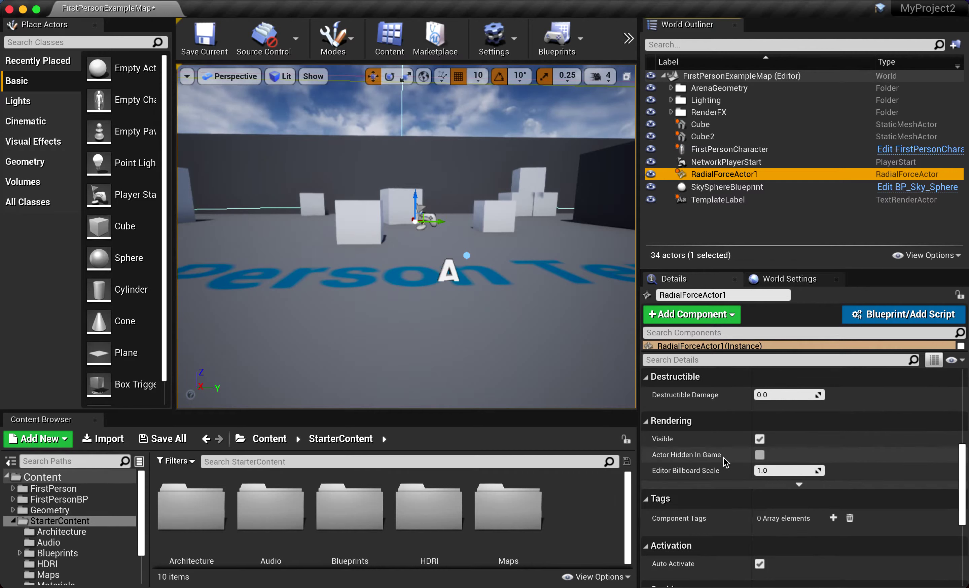
scroll(723, 461, "down", 2)
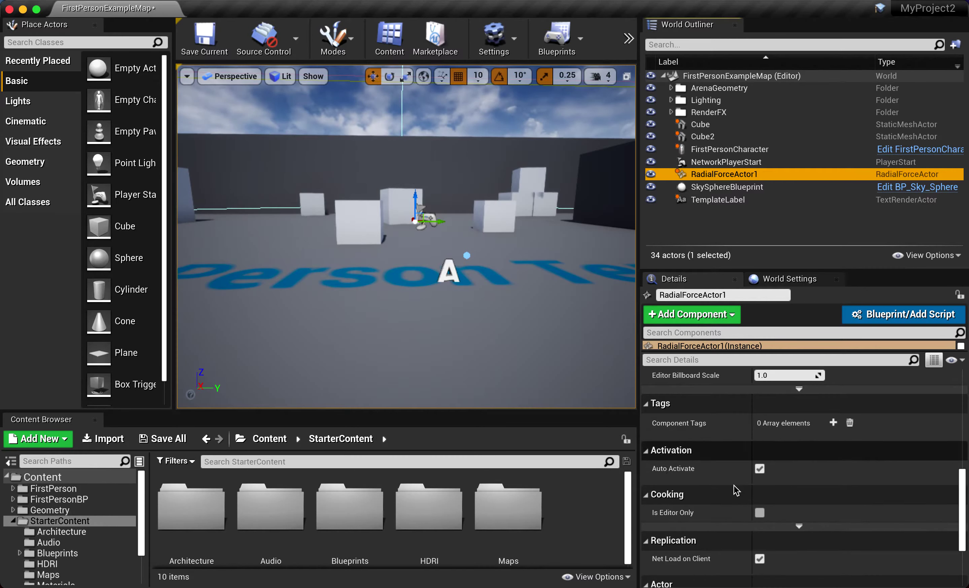
left_click(759, 469)
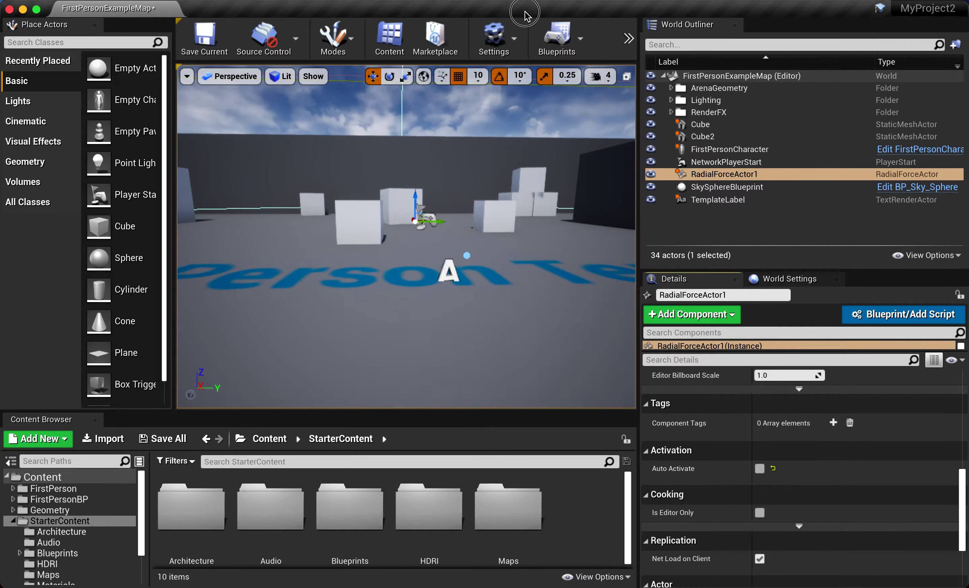
left_click(629, 38)
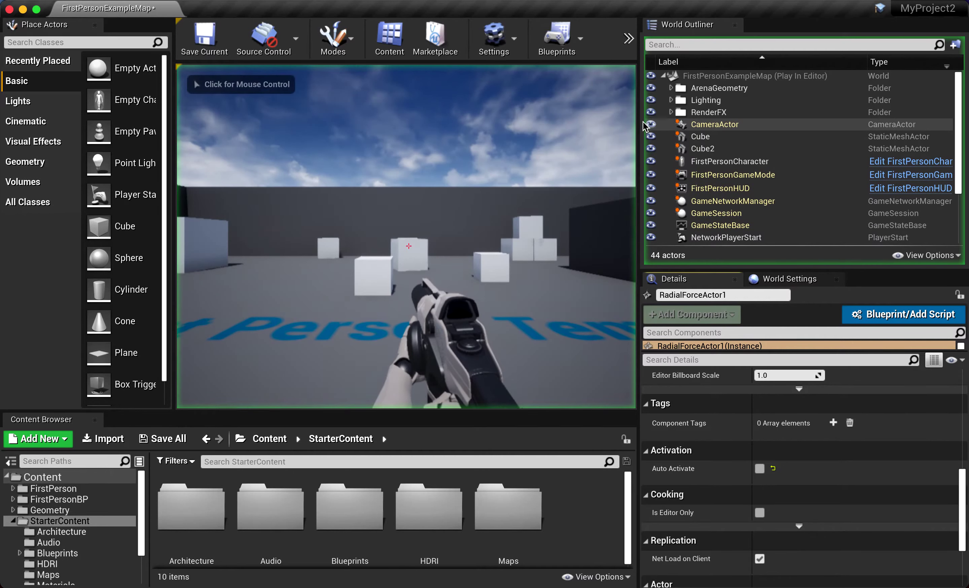
left_click(446, 252)
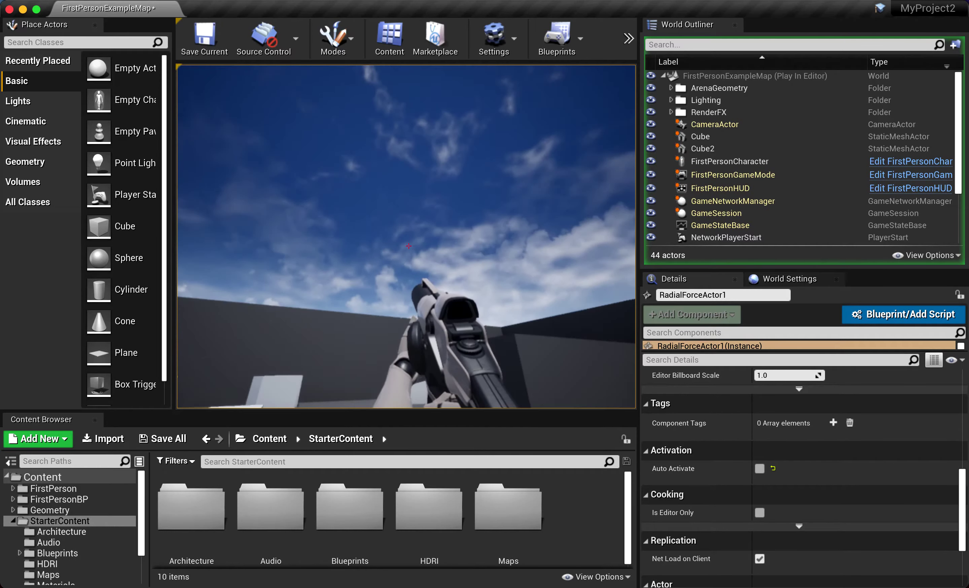
key("Escape")
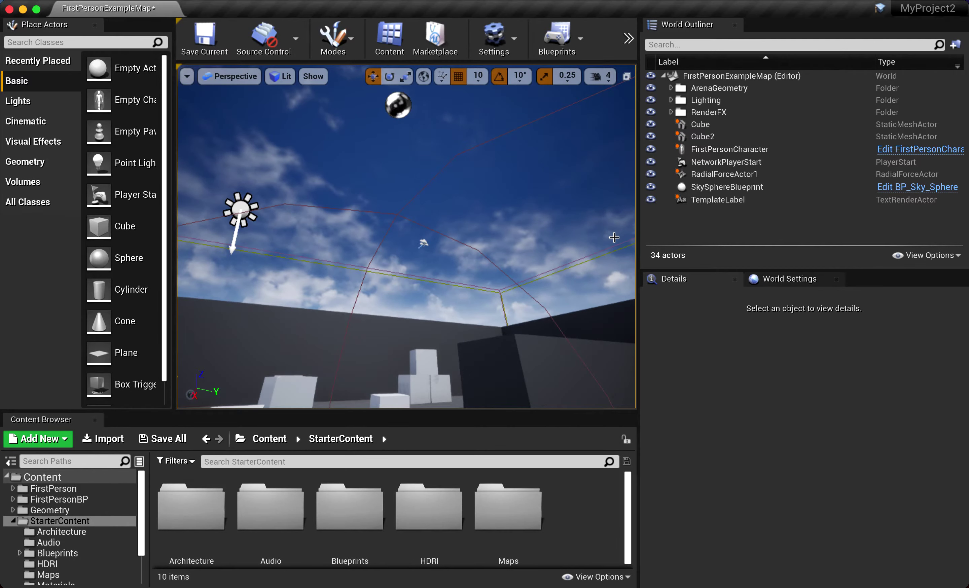
- Back in the Level Blueprint, add a Print String printing 'Fire' after Fire Impulse
left_click(580, 40)
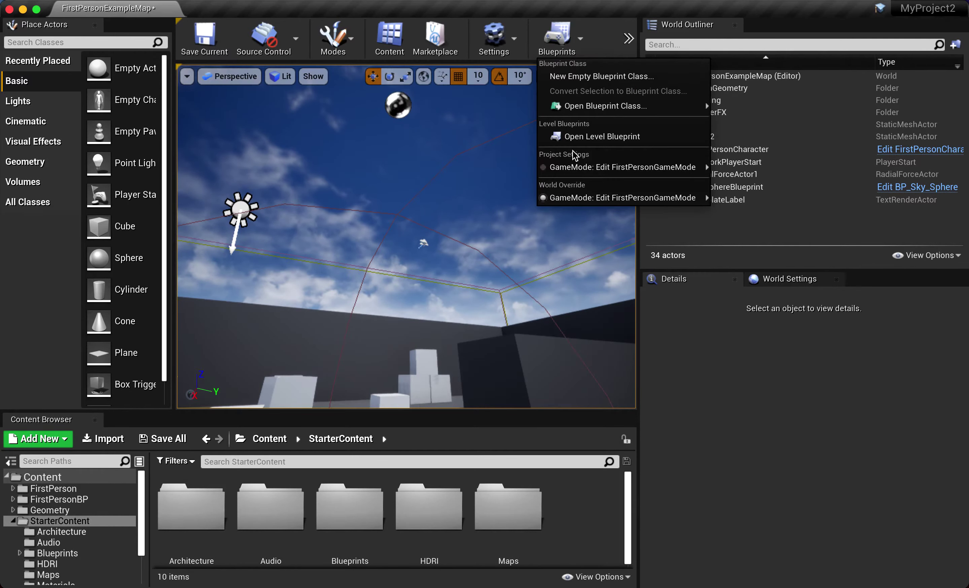
left_click(582, 138)
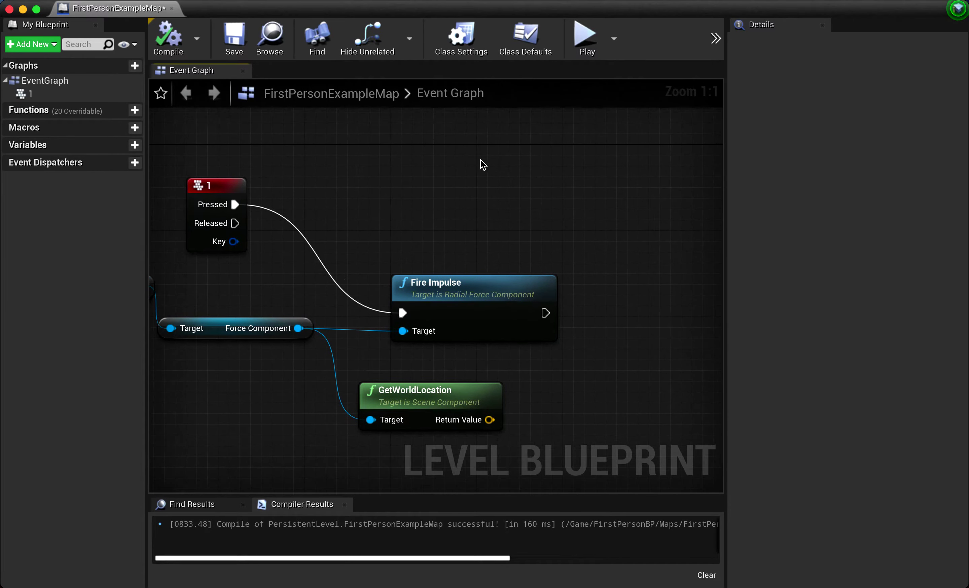
left_click_drag(548, 312, 603, 305)
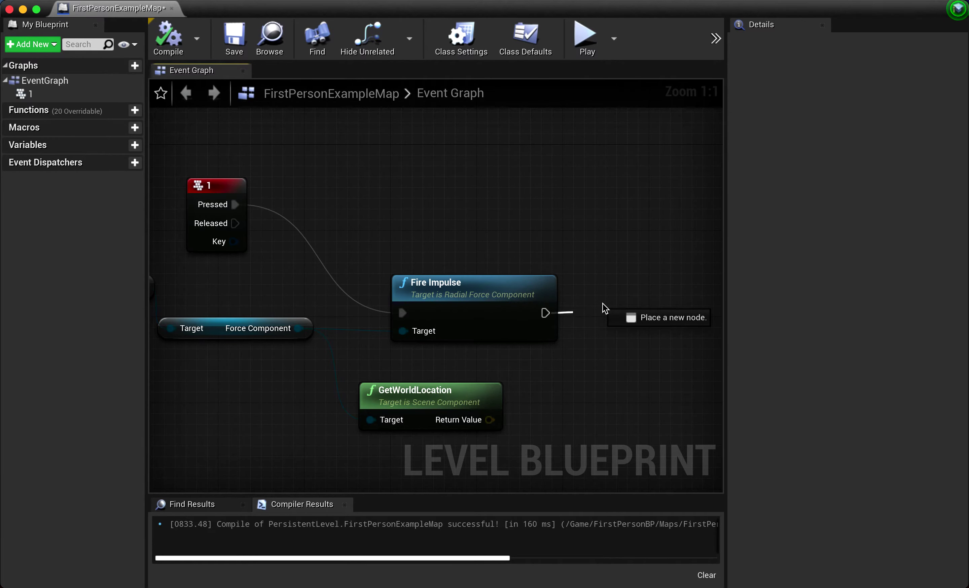
type("print")
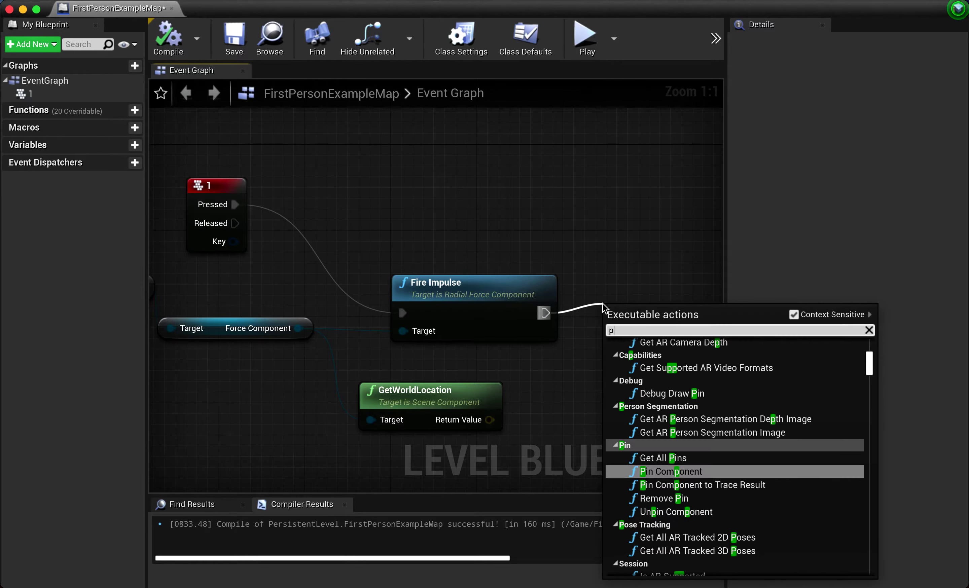
key("Return")
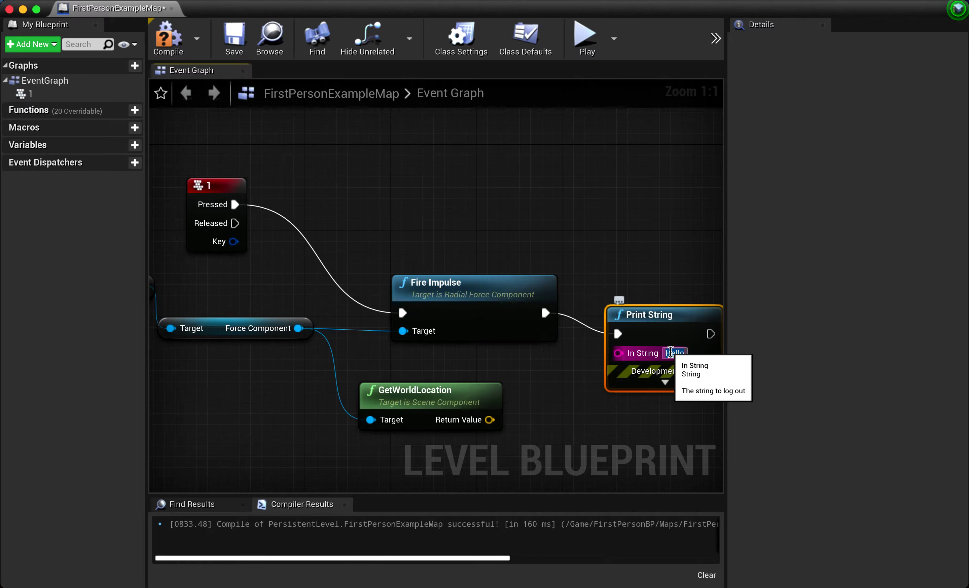
type("F")
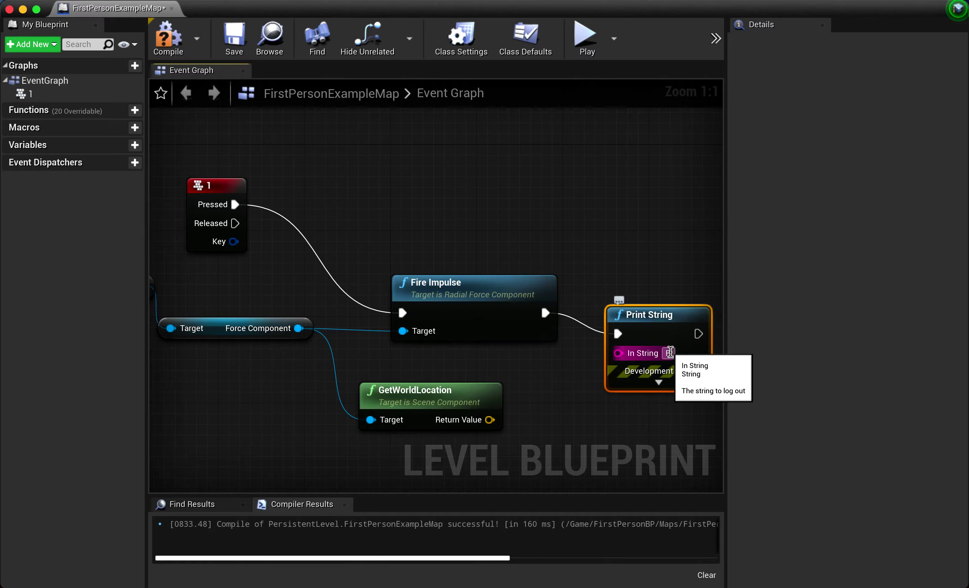
type("ire")
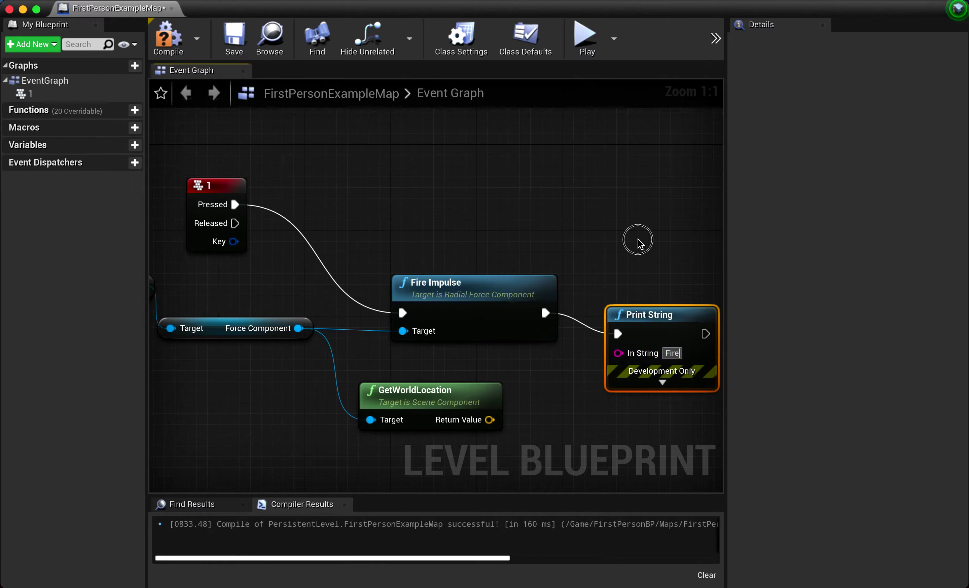
- Rearrange Fire Impulse and Print String into a tidy row beside the key 1 event
left_click_drag(491, 294, 488, 217)
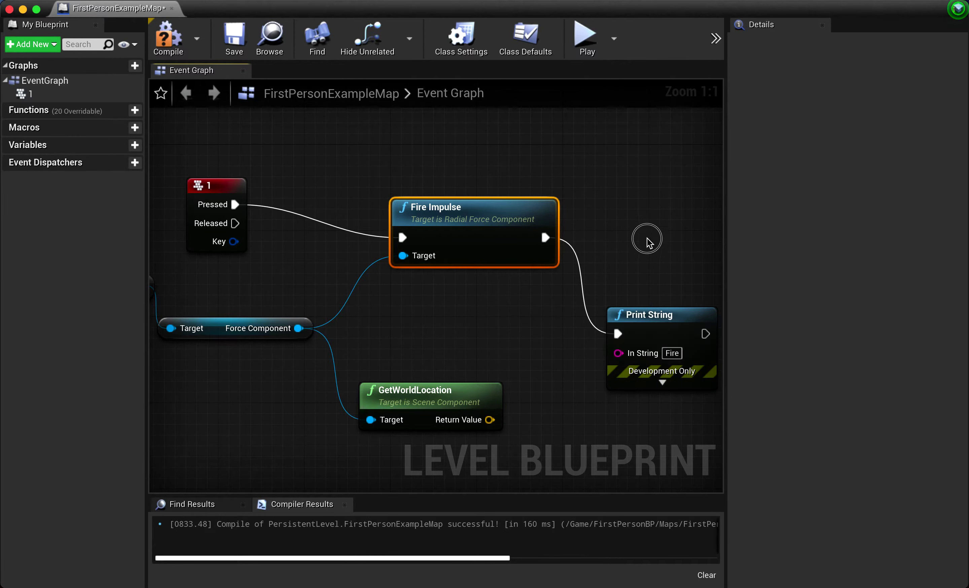
left_click_drag(634, 307, 654, 202)
left_click(560, 303)
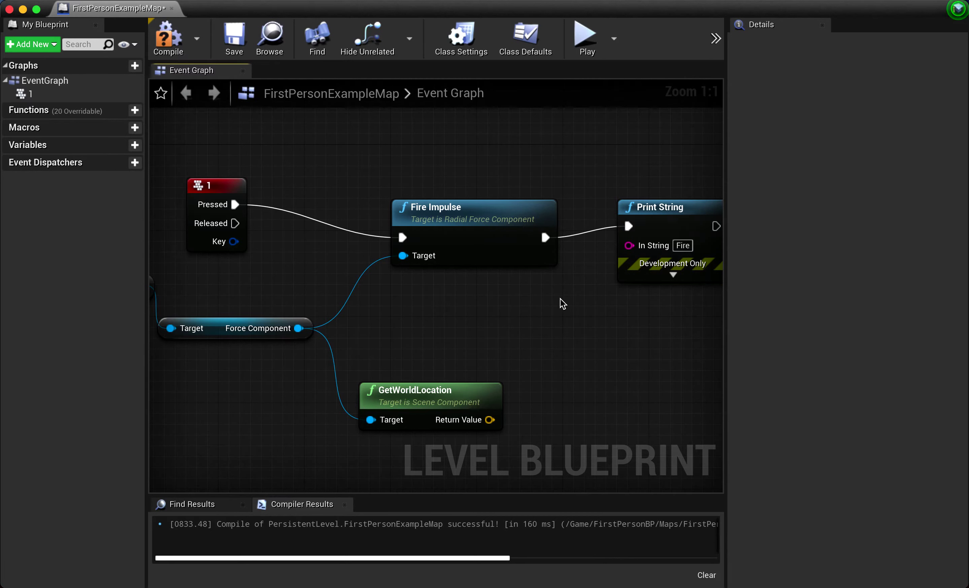
right_click_drag(560, 302, 566, 306)
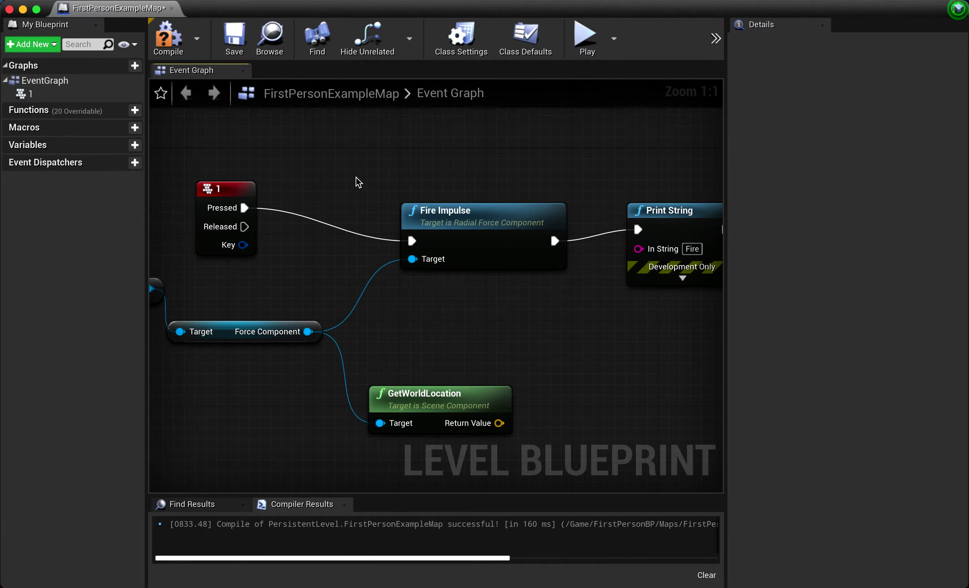
mouse_move(312, 269)
right_mouse_down()
mouse_move(328, 252)
mouse_move(319, 314)
right_mouse_up()
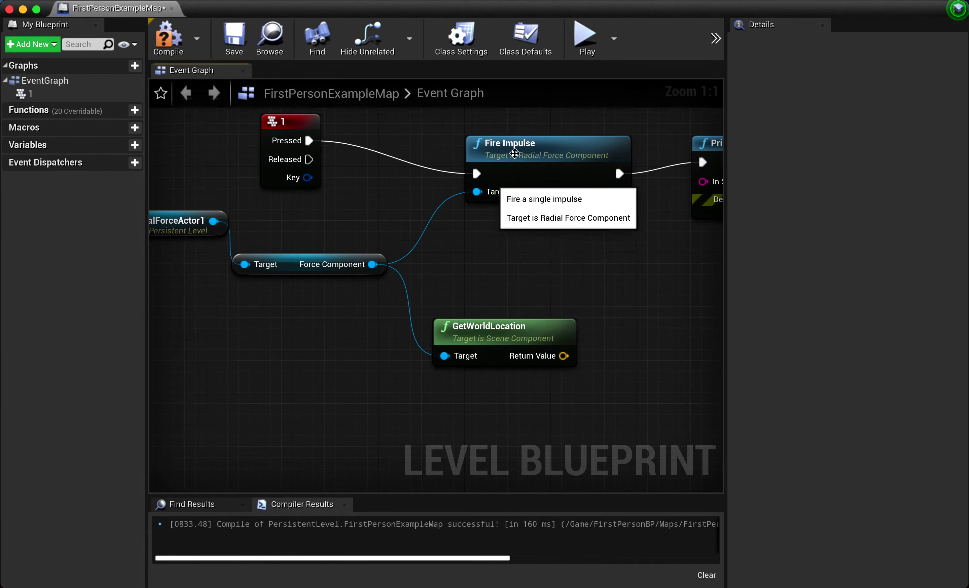
left_click_drag(529, 152, 571, 119)
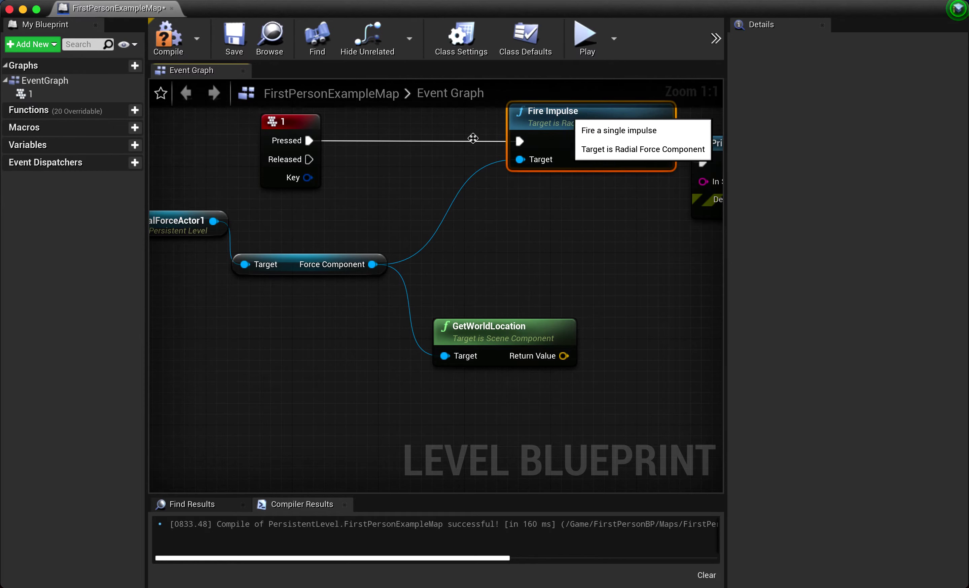
left_click(397, 176)
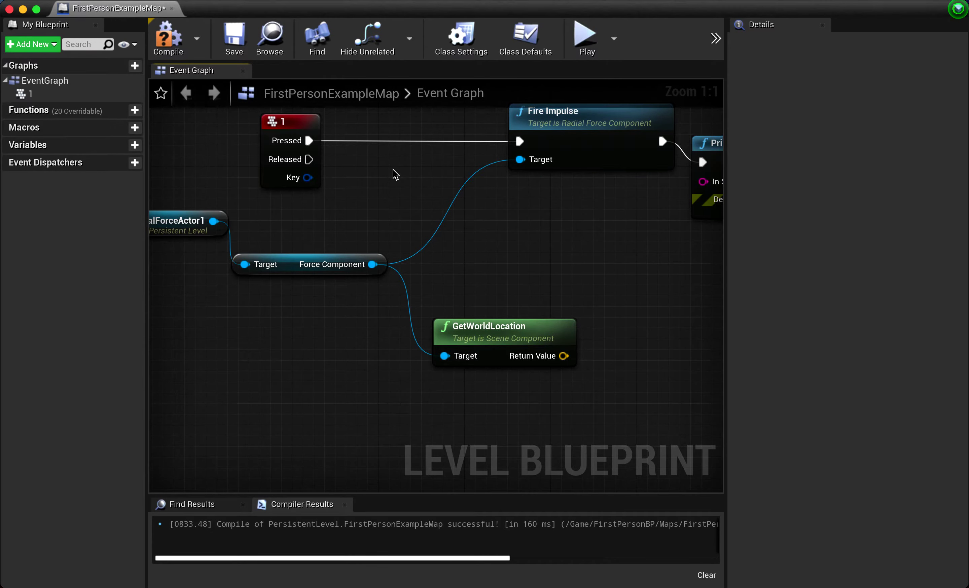
- Insert a Sequence node between the key 1 Pressed event and Fire Impulse, wiring Then 0 to Fire Impulse
right_click(393, 173)
type("seq")
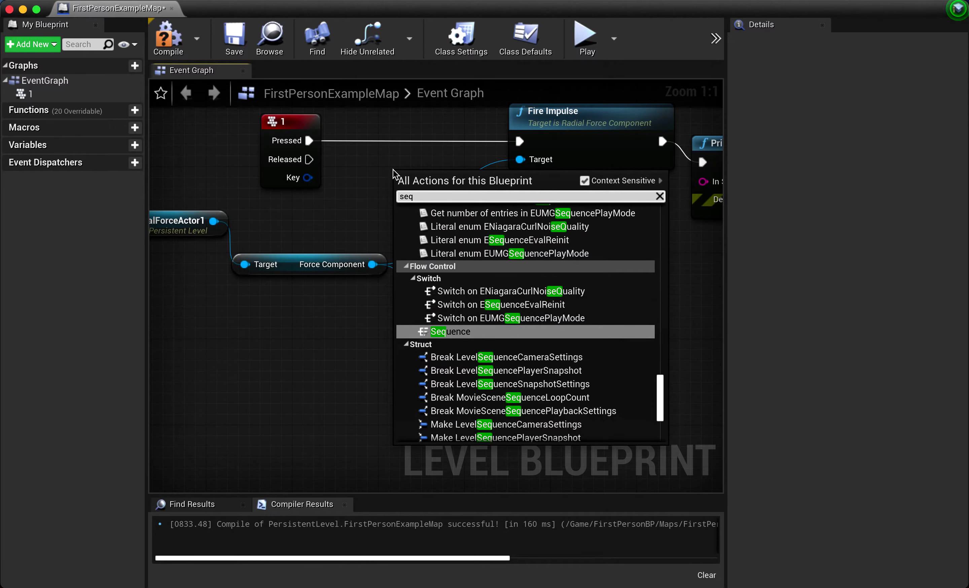
key("Return")
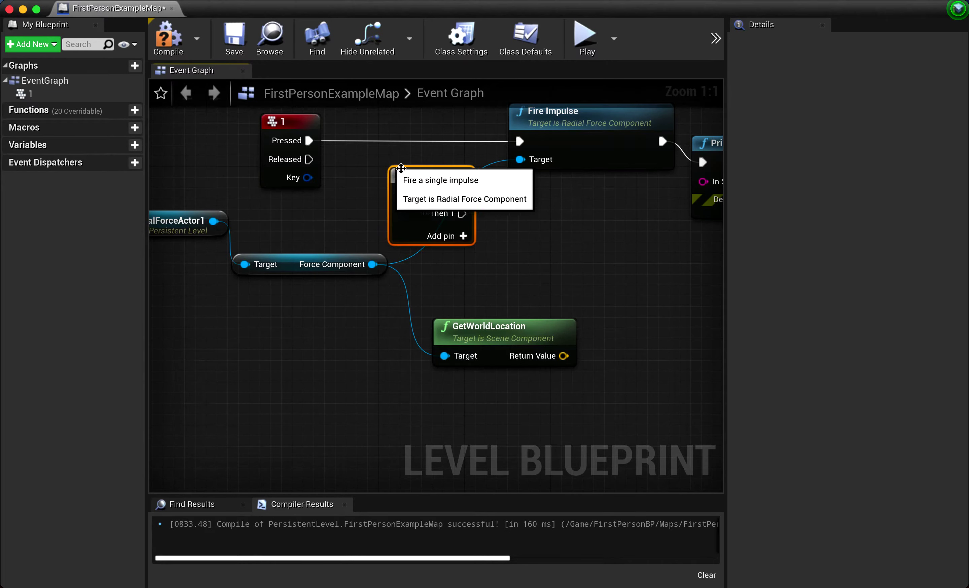
left_click_drag(309, 140, 400, 194)
left_click_drag(461, 194, 519, 142)
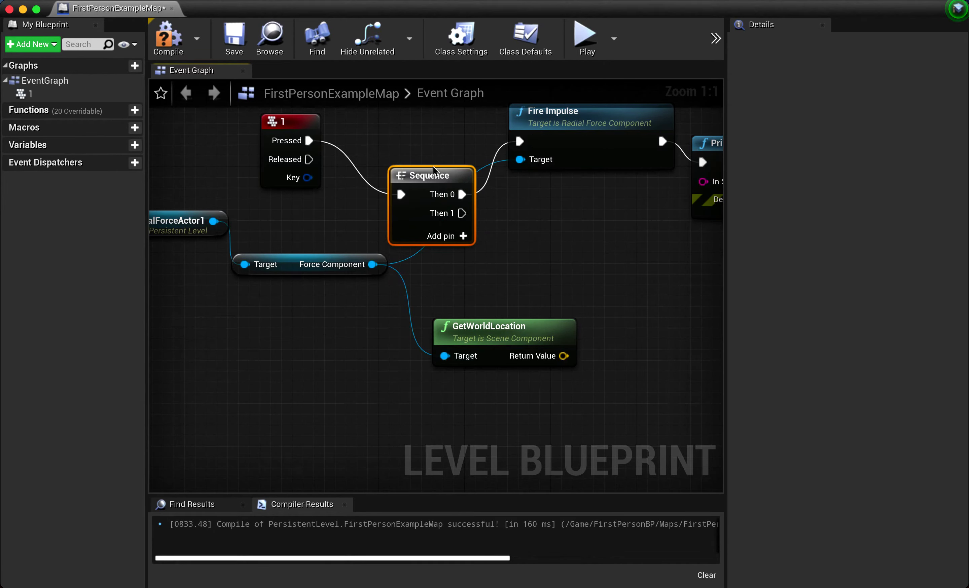
left_click_drag(429, 177, 397, 127)
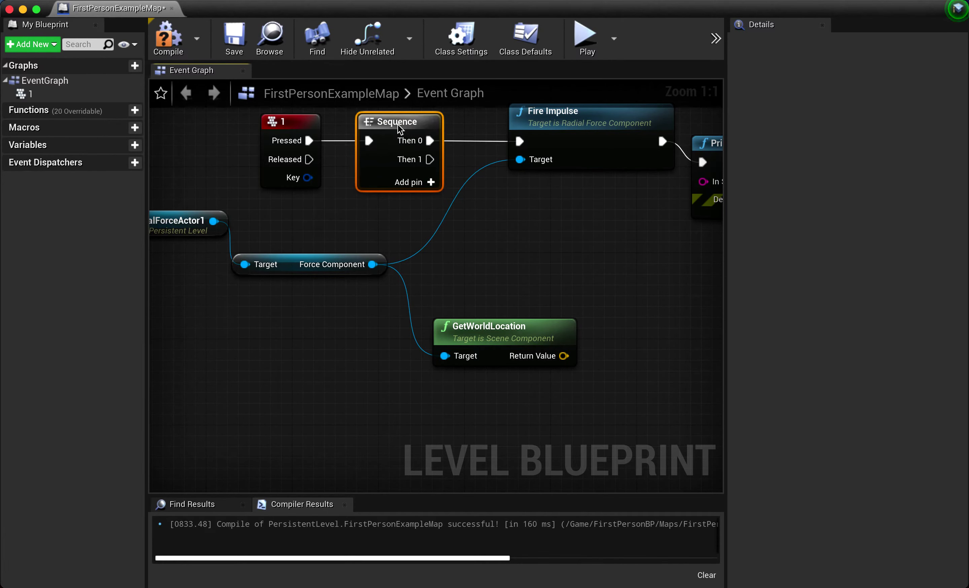
right_click_drag(391, 219, 260, 256)
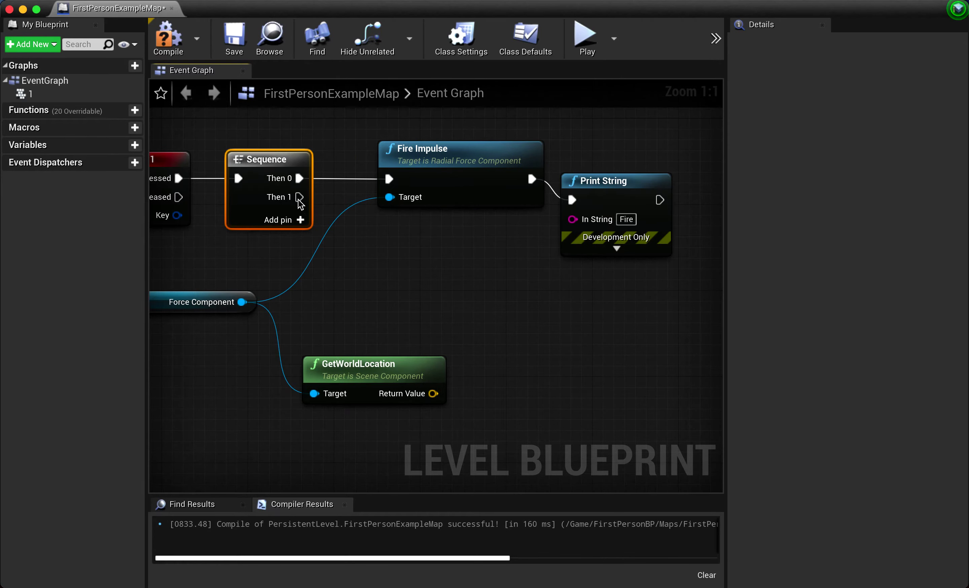
- Add a Spawn Emitter at Location node from Sequence Then 1, with GetWorldLocation feeding its Location
left_click_drag(296, 196, 477, 297)
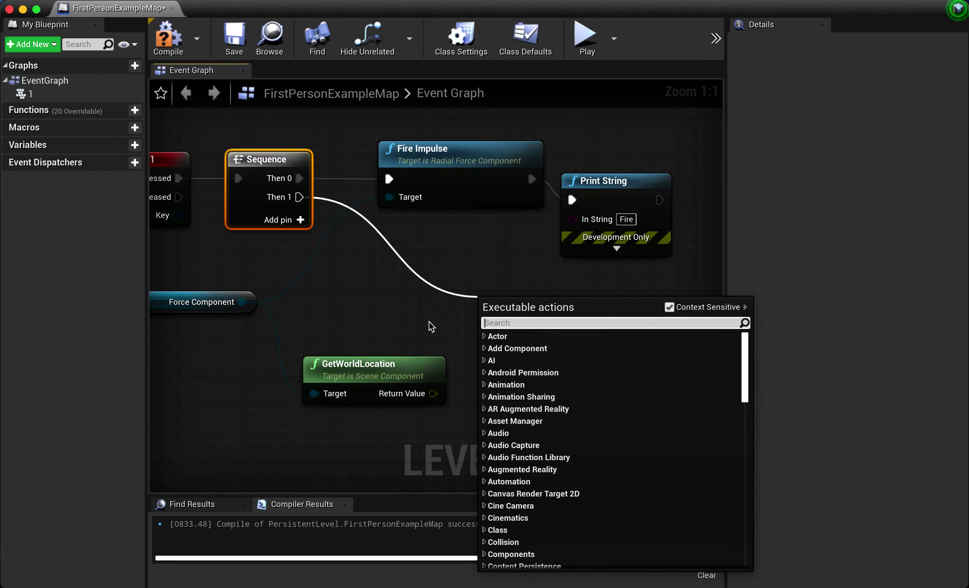
type("emit")
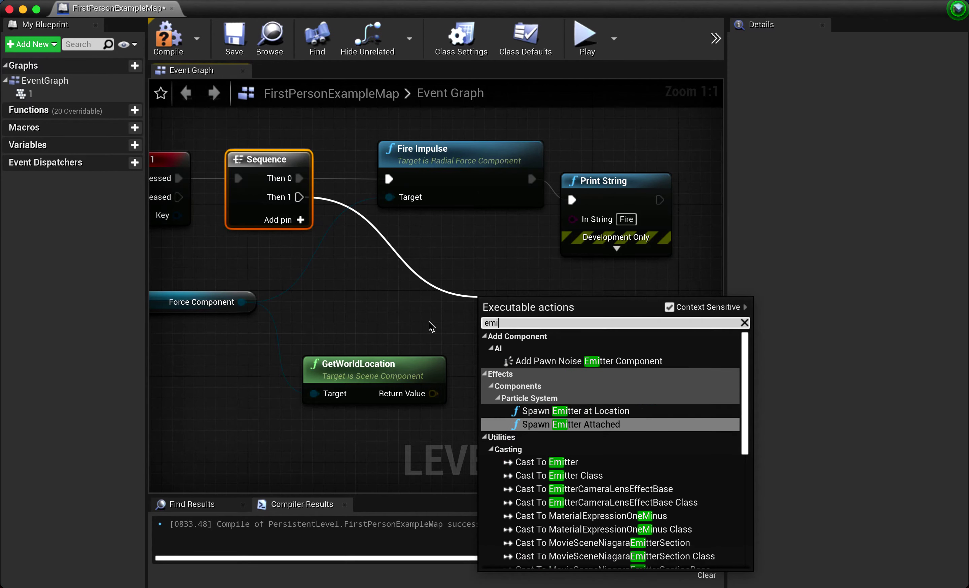
left_click(549, 411)
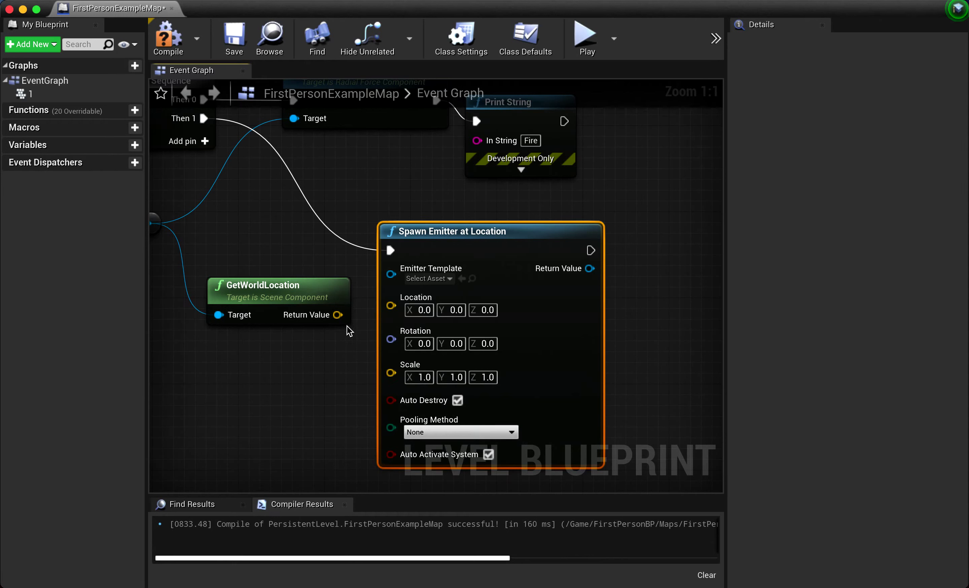
left_click_drag(338, 316, 391, 309)
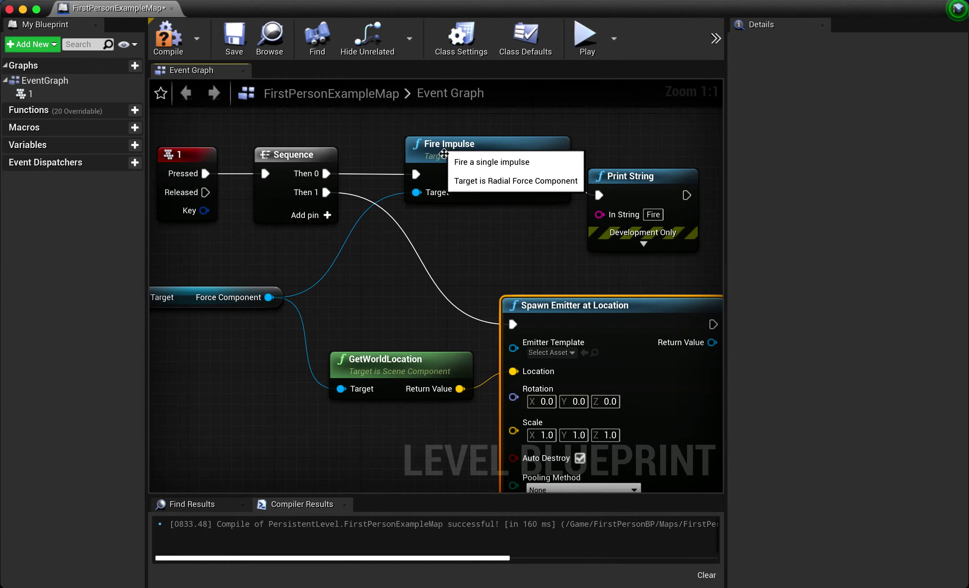
left_click(328, 238)
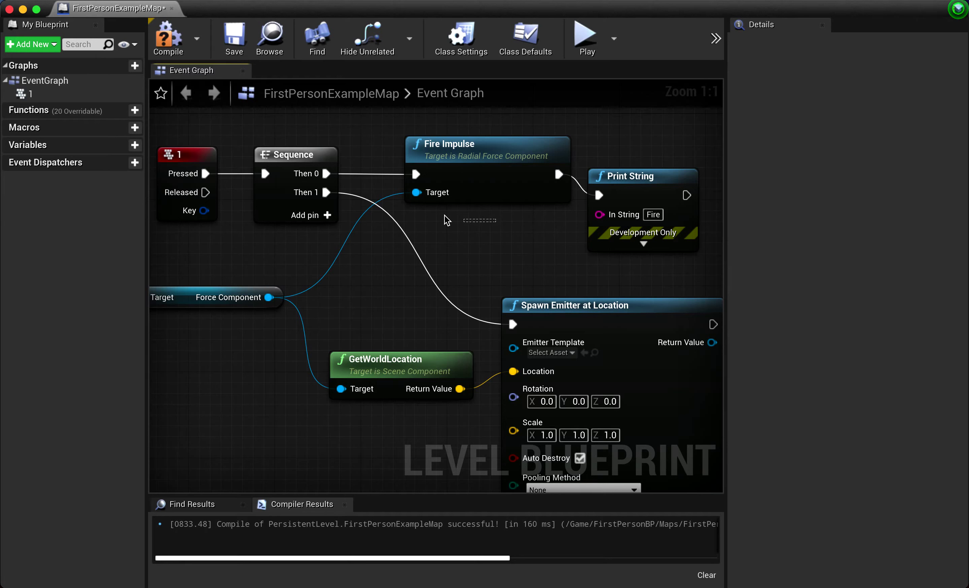
- Move the Print String node up and right to tidy the graph, then save the map
left_click_drag(643, 173, 663, 149)
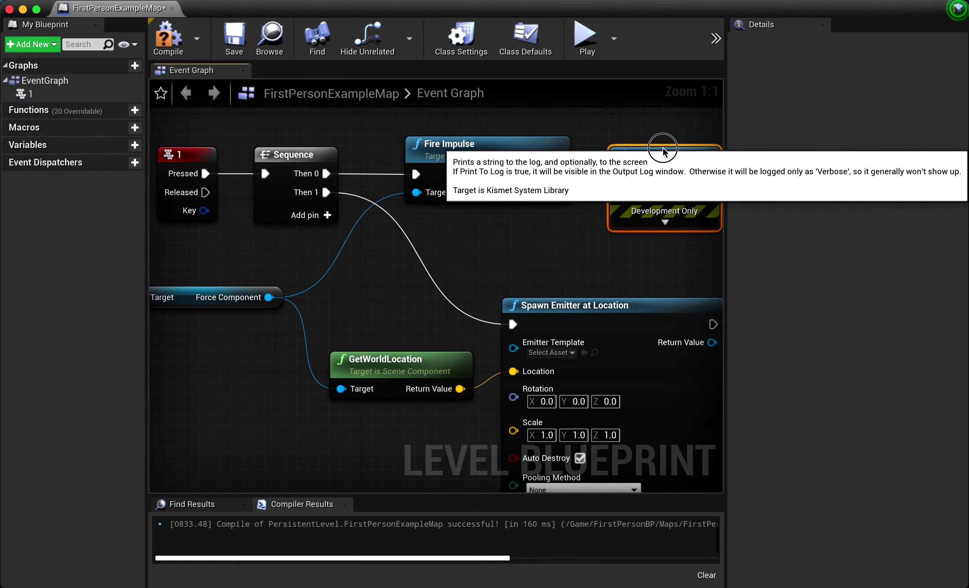
left_click(577, 242)
mouse_move(576, 242)
right_mouse_down()
mouse_move(518, 202)
mouse_move(543, 221)
right_mouse_up()
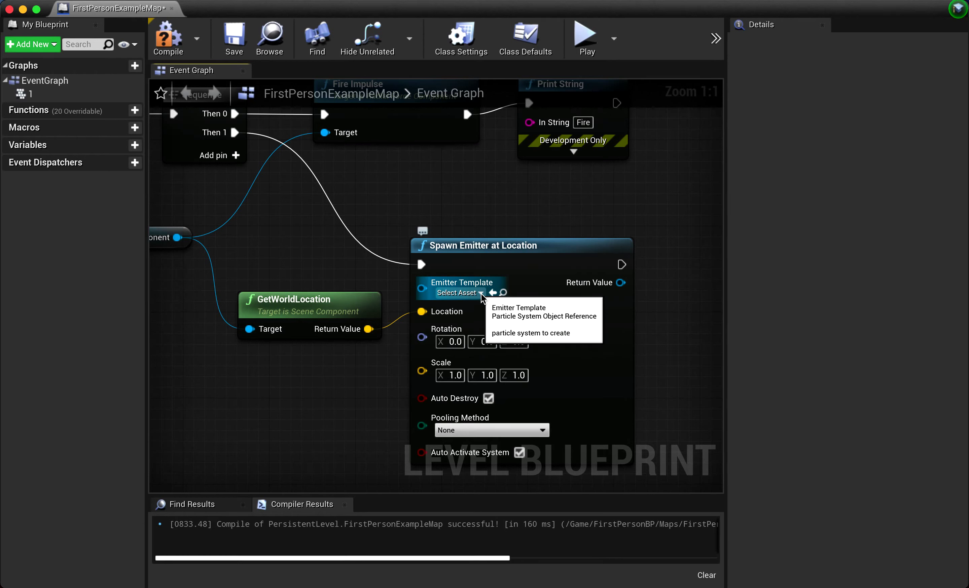
key("super+s")
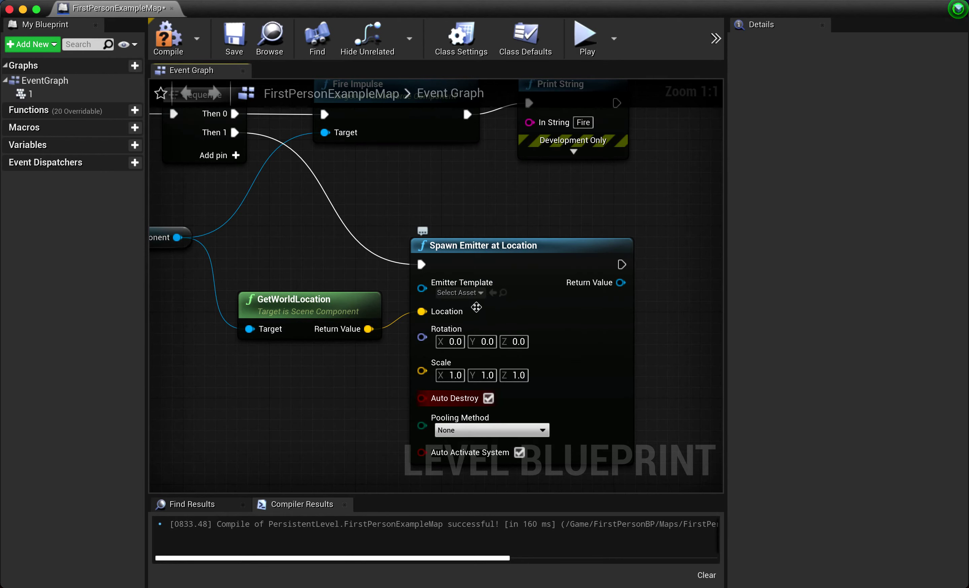
- Set the Spawn Emitter at Location node's Emitter Template to P_Explosion
left_click(481, 293)
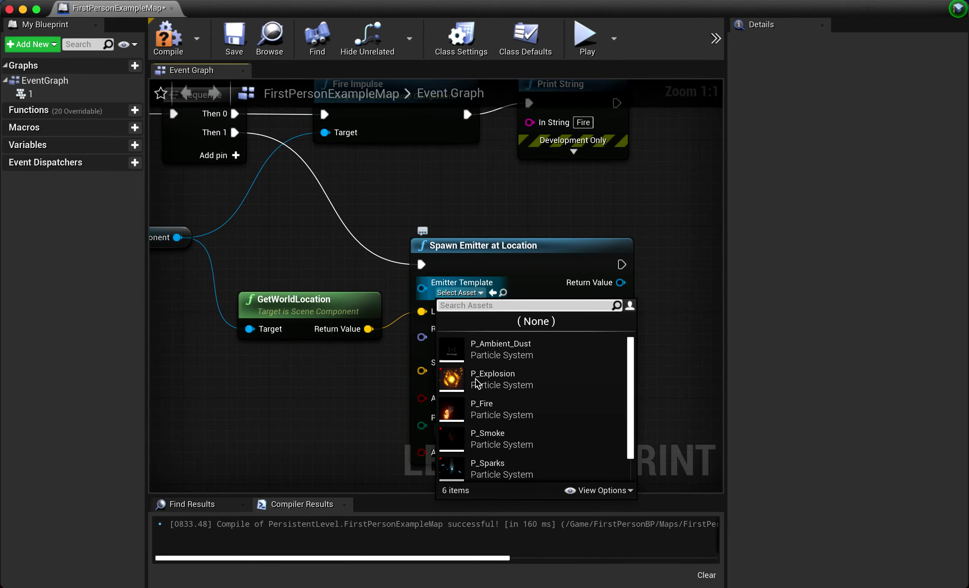
left_click(454, 379)
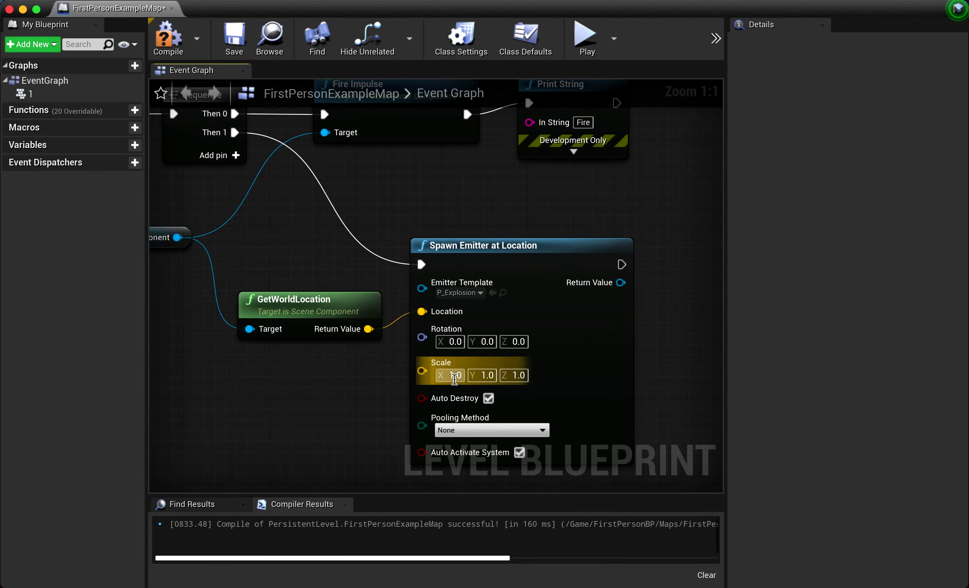
left_click(480, 294)
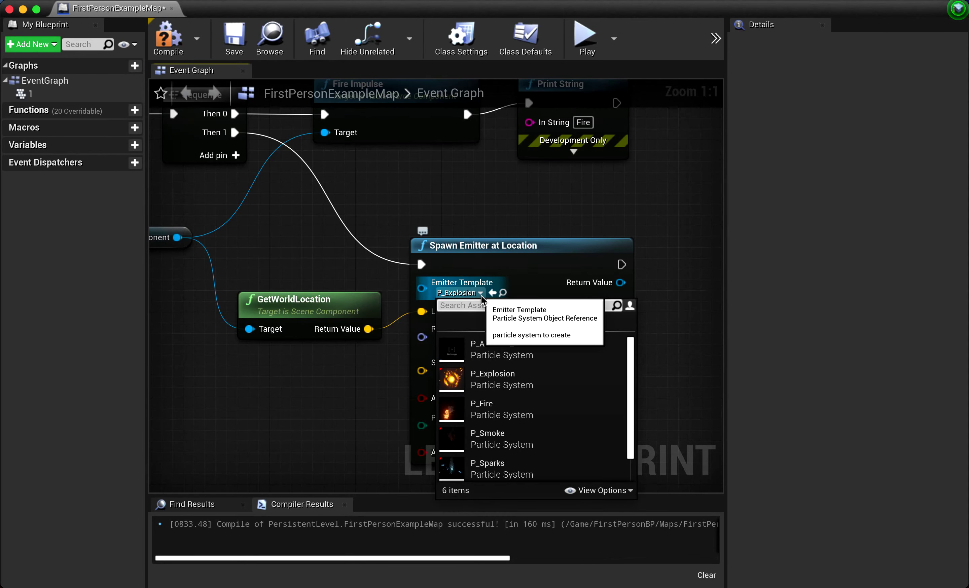
left_click(513, 210)
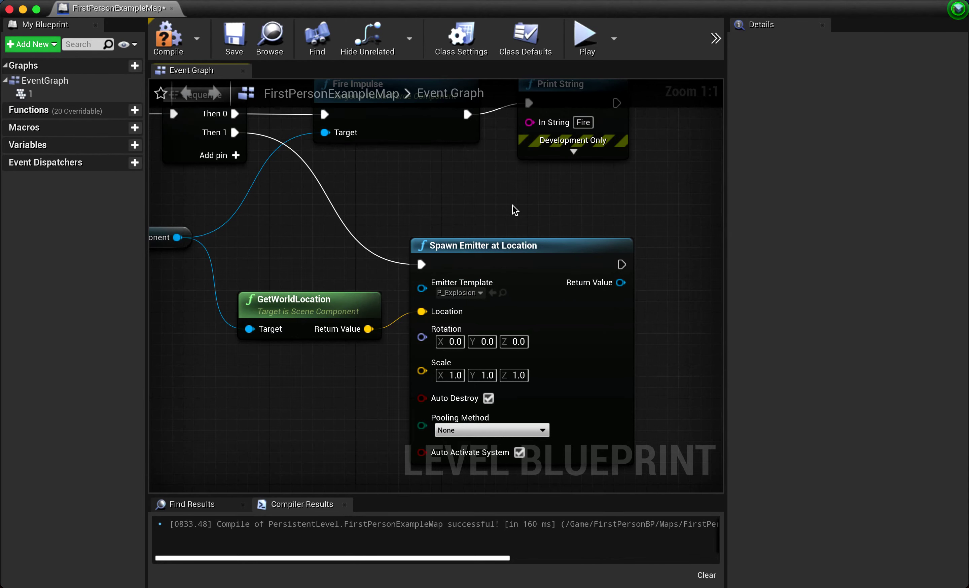
right_click_drag(513, 210, 339, 177)
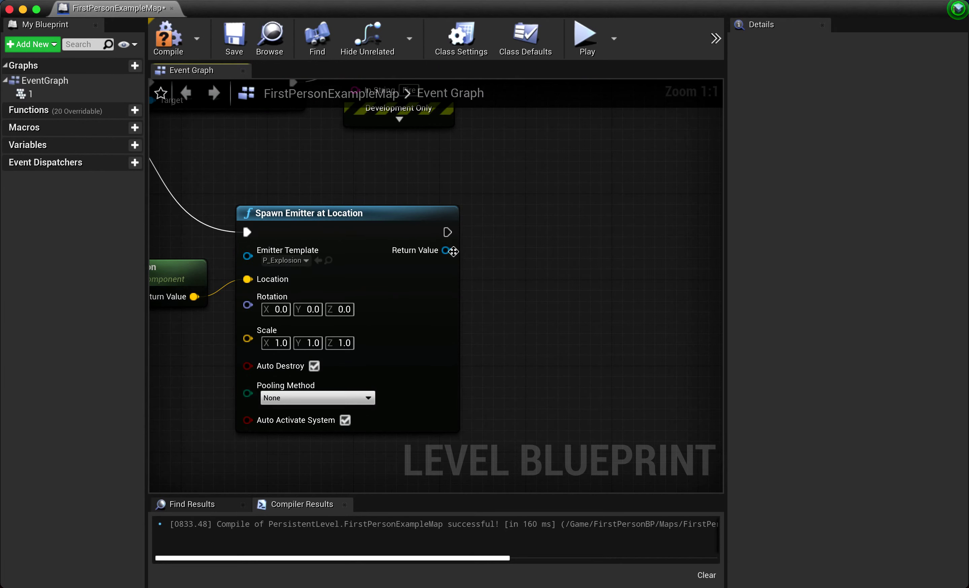
- Add a Play Sound at Location node after Spawn Emitter, fed by the GetWorldLocation output
left_click_drag(447, 232, 538, 231)
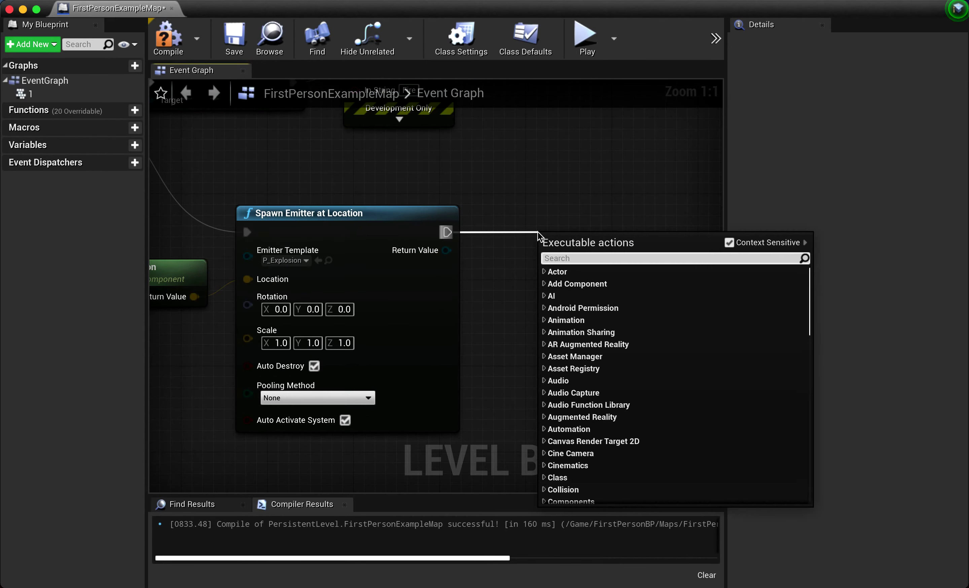
type("play")
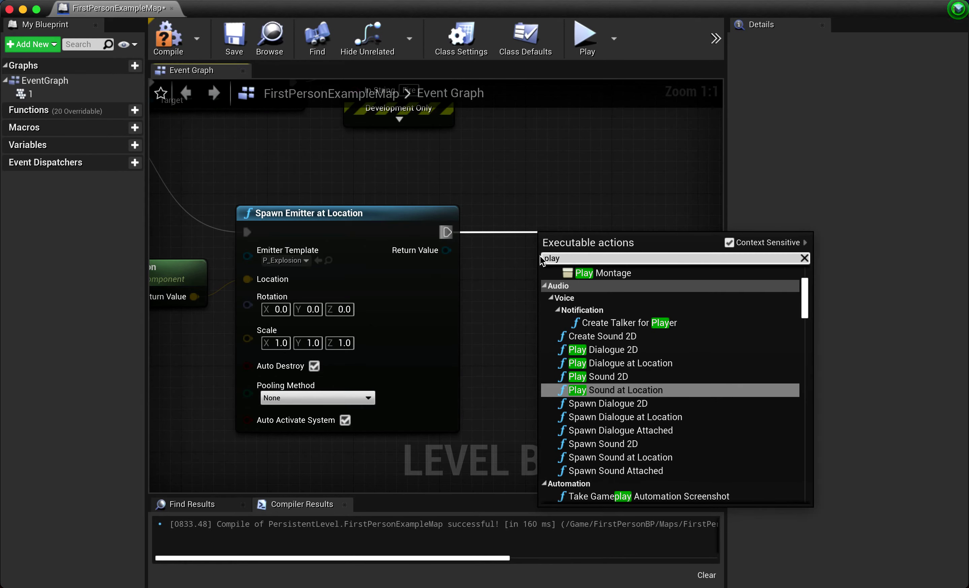
key("Return")
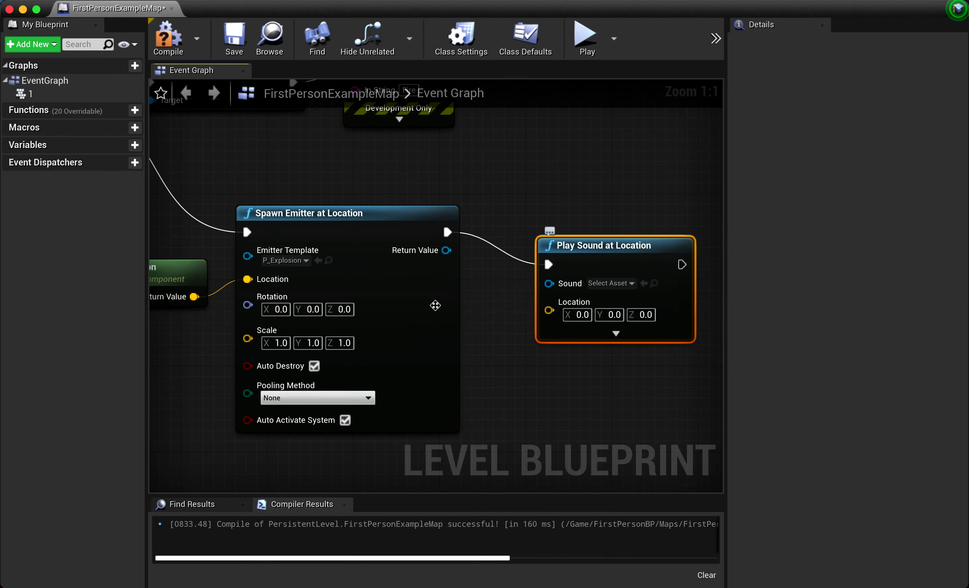
left_click_drag(194, 298, 548, 311)
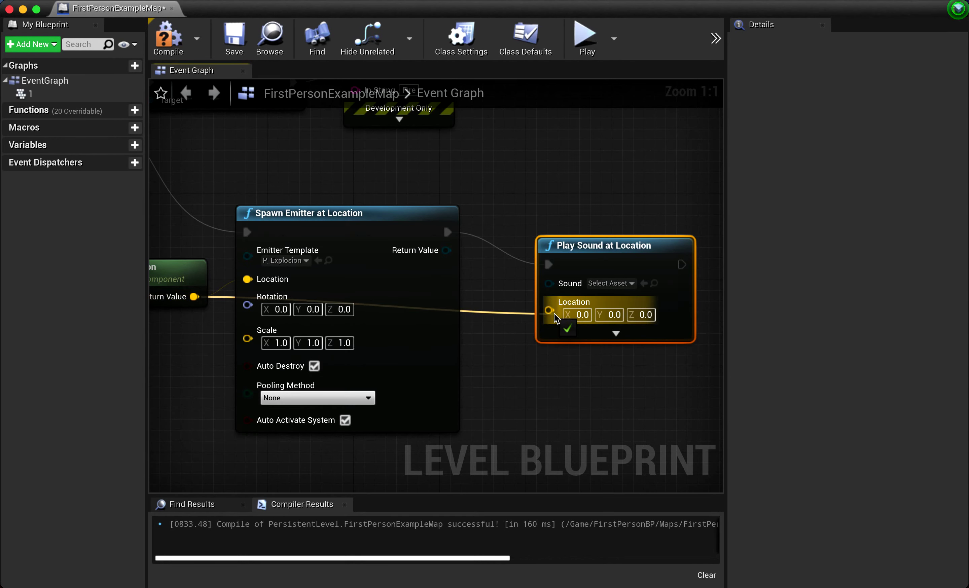
- Pick Explosion_Cue as the sound and line the sound node up with the emitter node
left_click(604, 283)
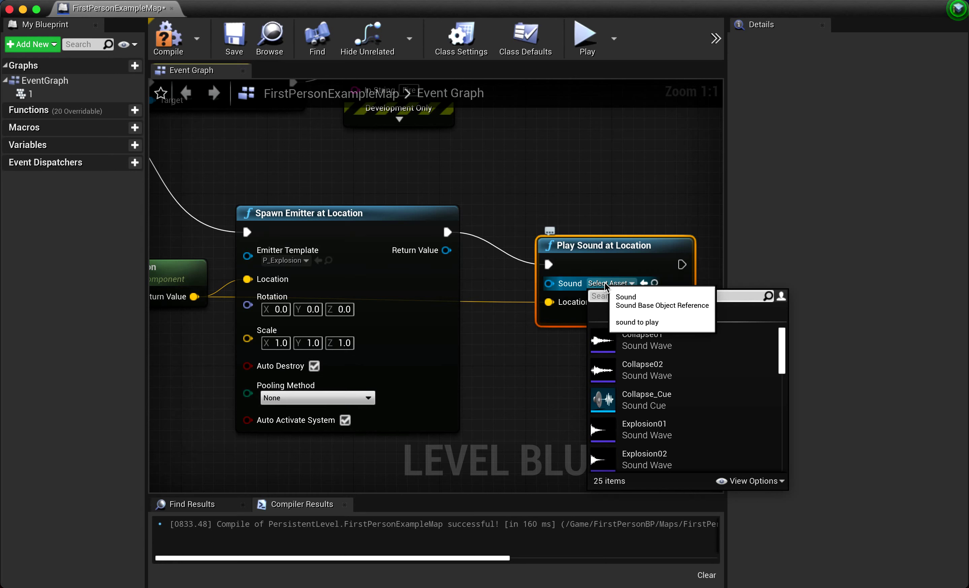
type("ef")
key("BackSpace")
type("xp")
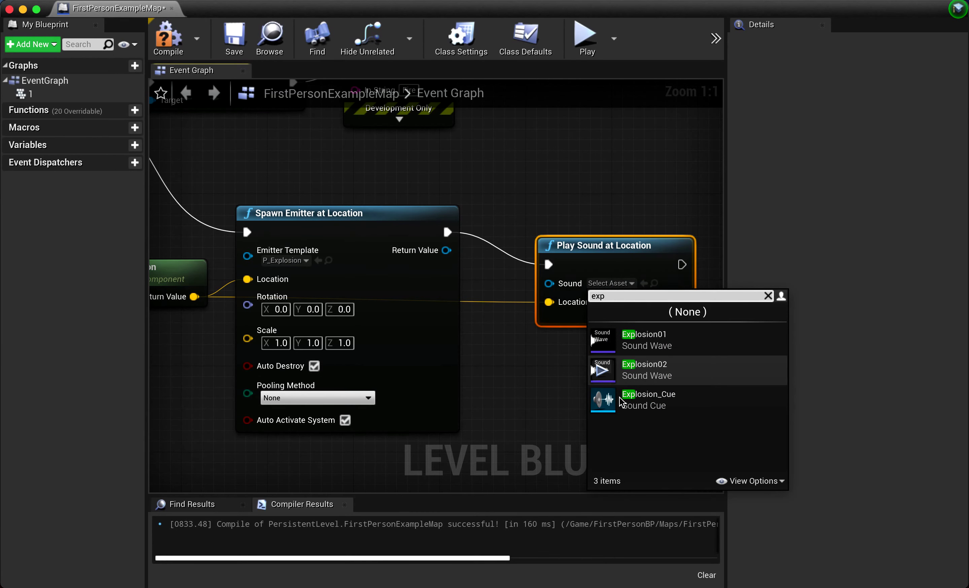
left_click(602, 400)
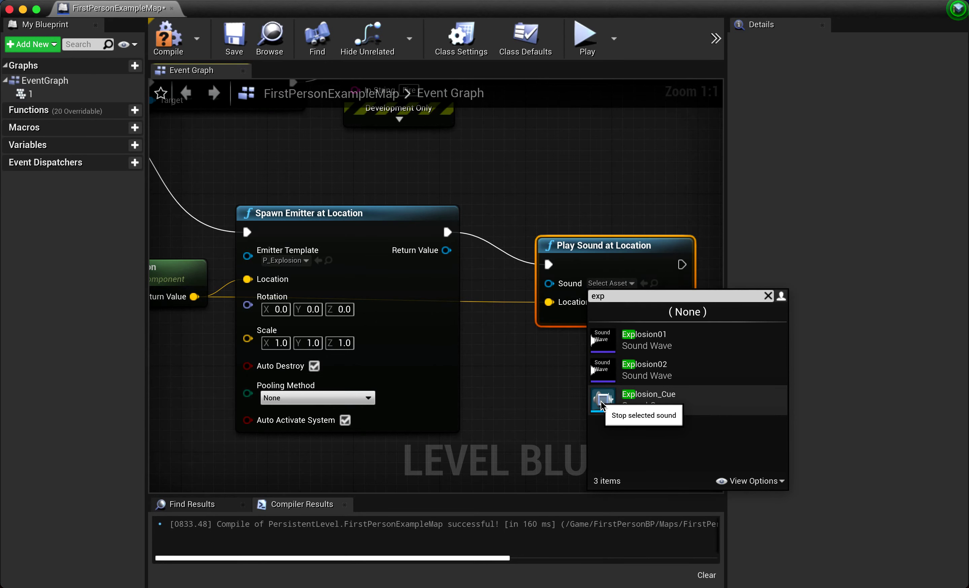
left_click(639, 398)
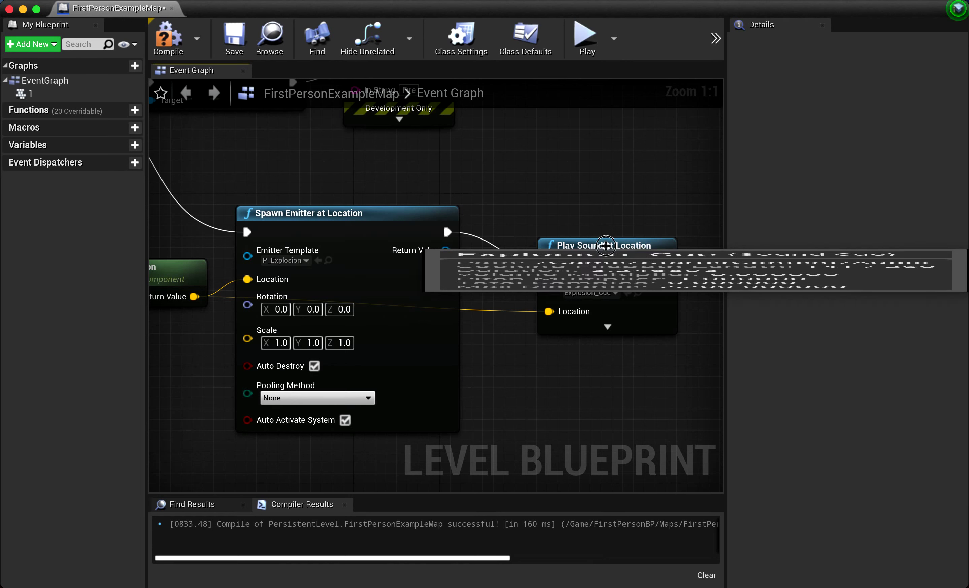
left_click_drag(608, 248, 608, 214)
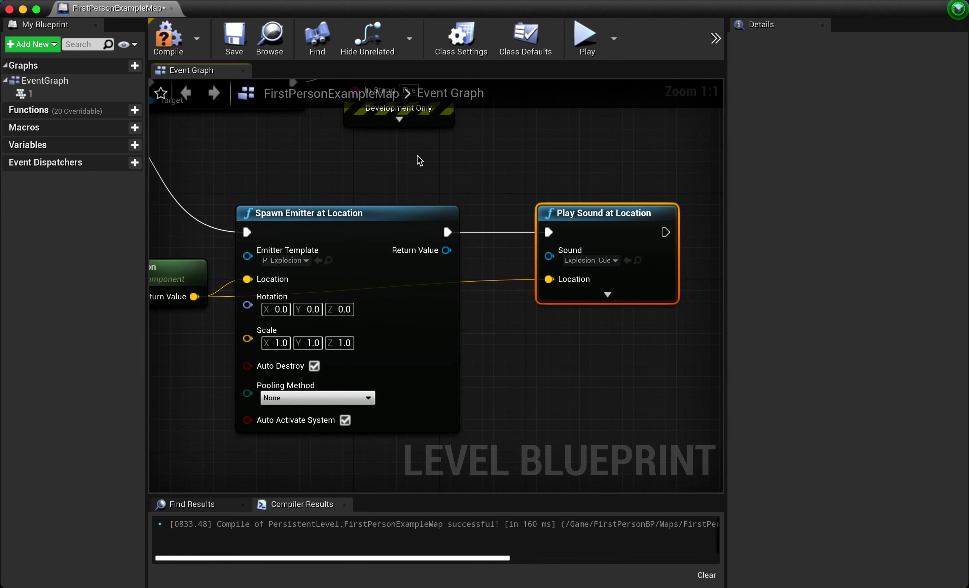
left_click(507, 203)
- Compile the Level Blueprint and minimize its editor to return to the level
right_click_drag(510, 205, 697, 327)
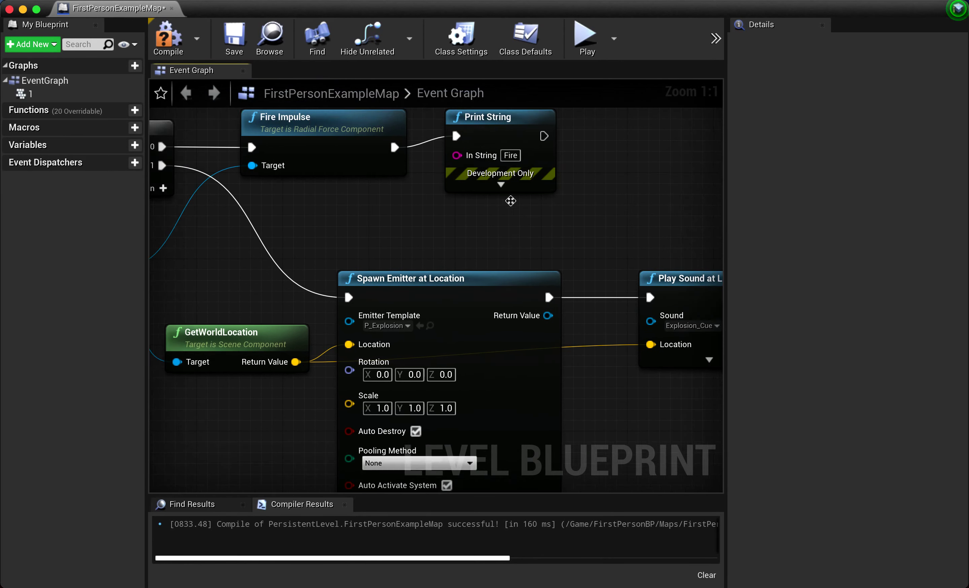
right_click_drag(513, 205, 520, 211)
left_click(168, 39)
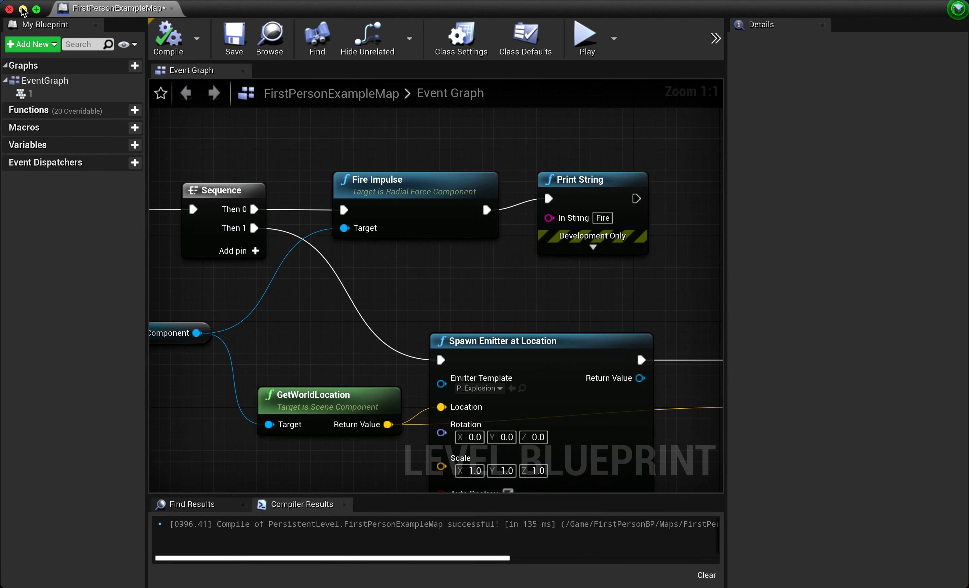
left_click(23, 10)
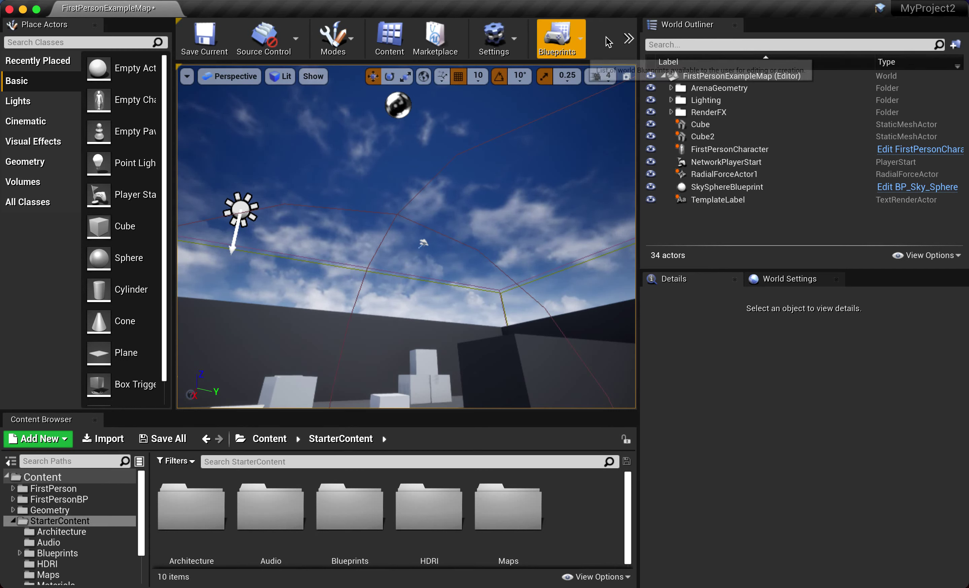
- Play-test the level, fire three times to see the explosions and Fire messages, then stop
left_click(629, 38)
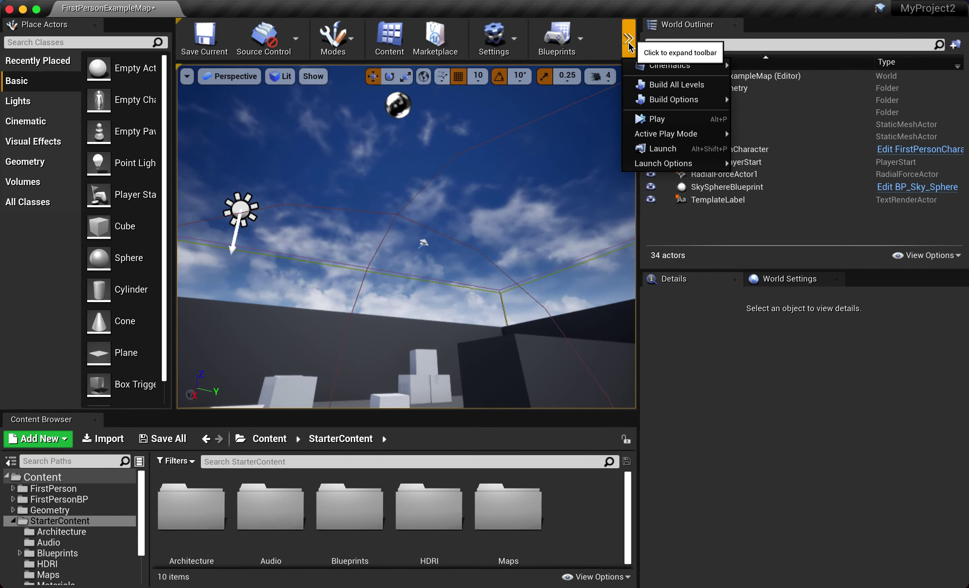
left_click(645, 119)
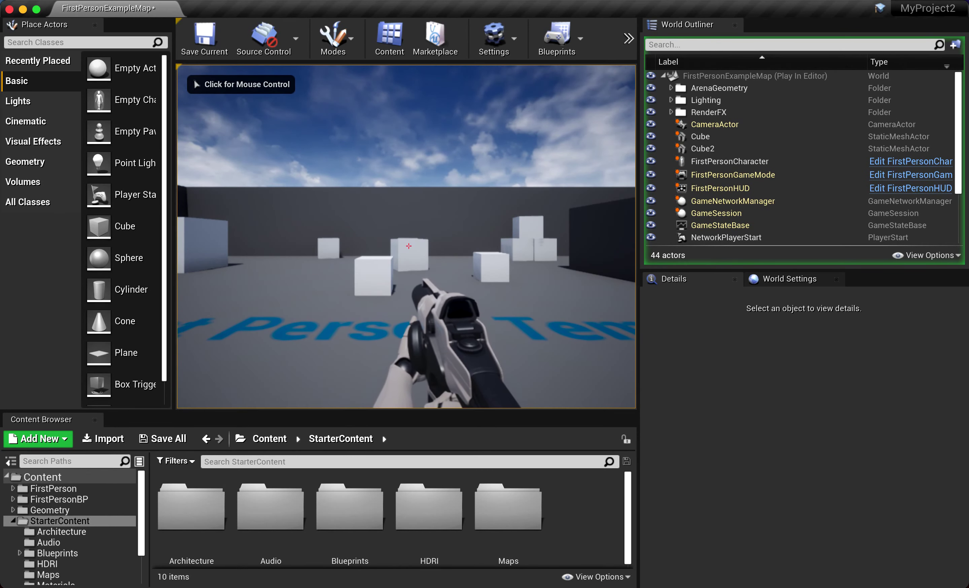
left_click(504, 228)
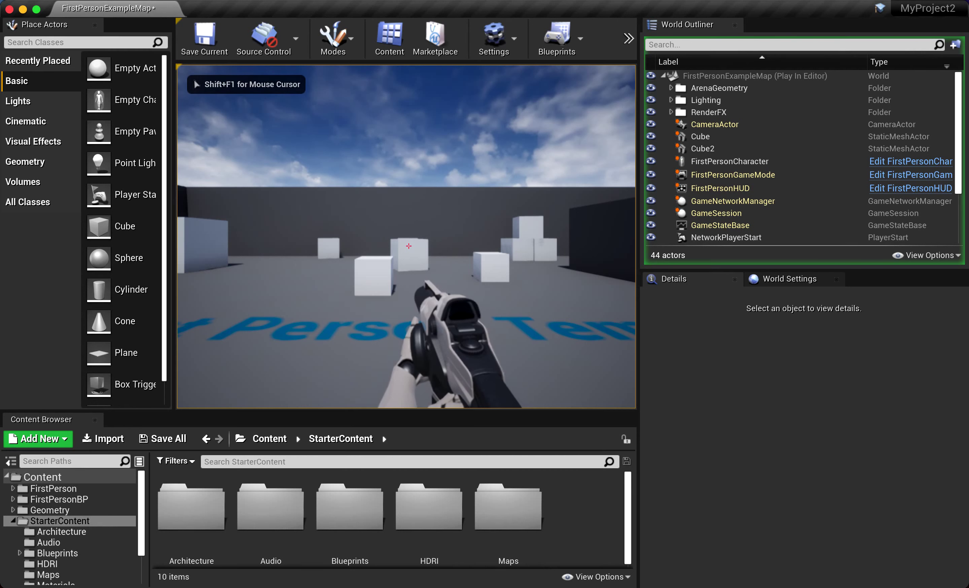
left_click(408, 246)
left_click(409, 245)
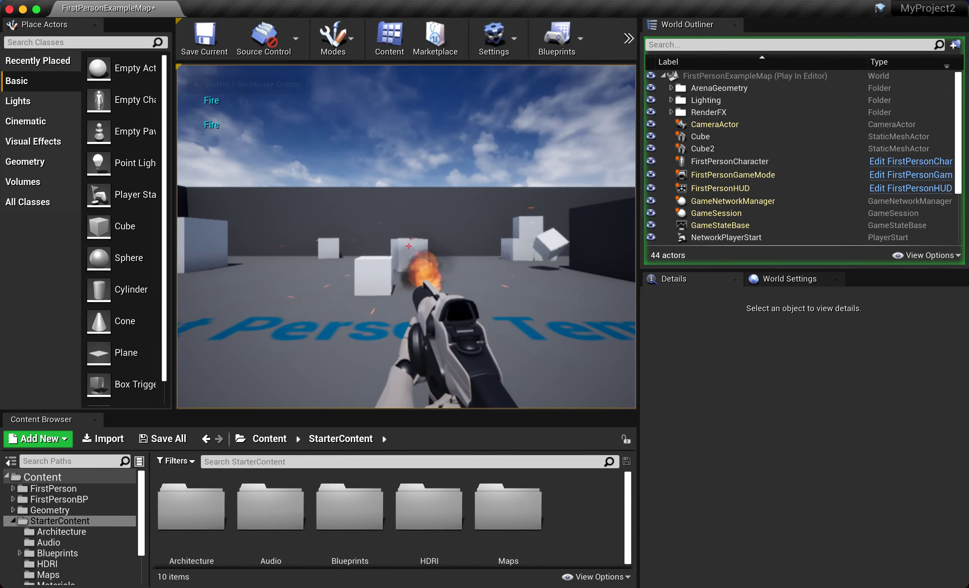
left_click(409, 246)
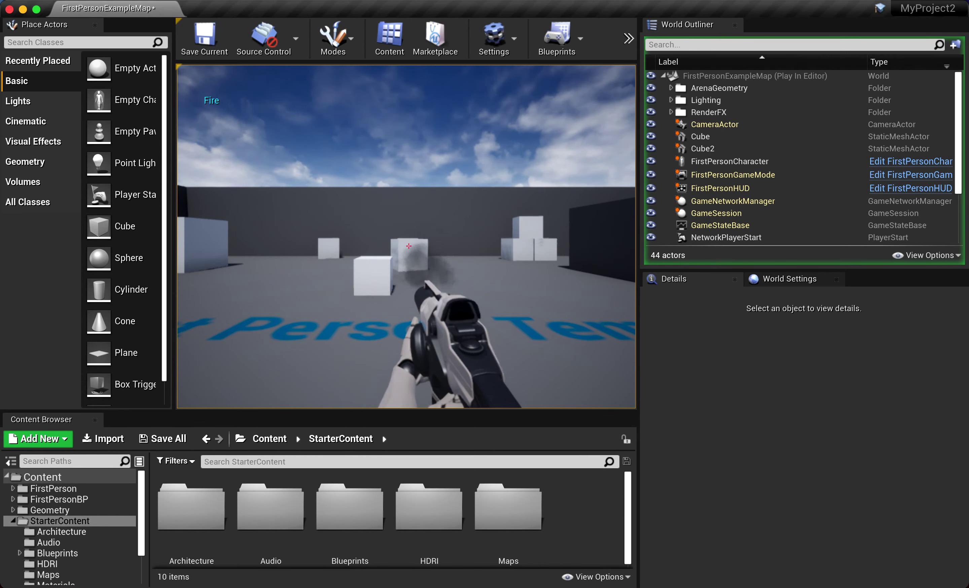
key("Escape")
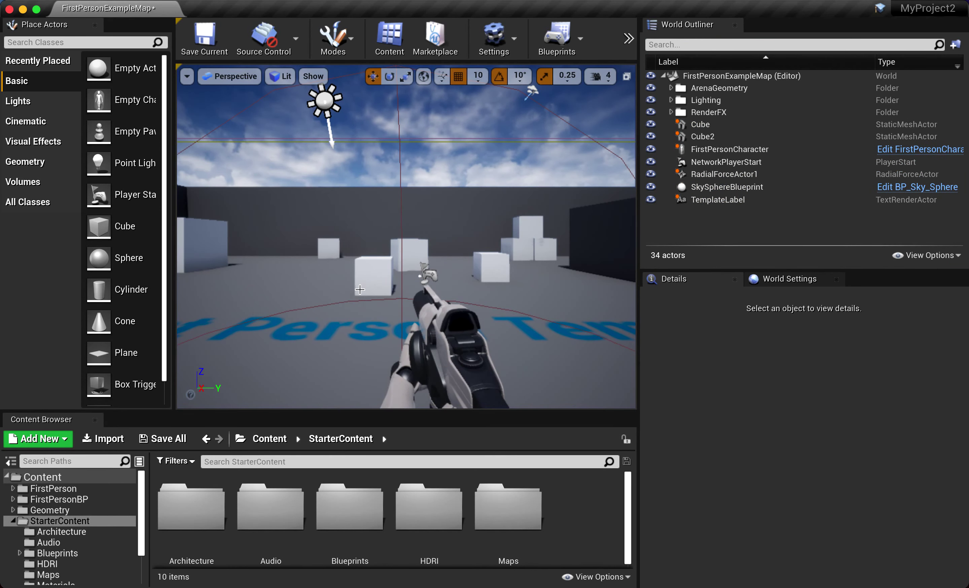
- Select the centre Cube and change its physics MassInKg from 100 to 30 kg
left_click(373, 276)
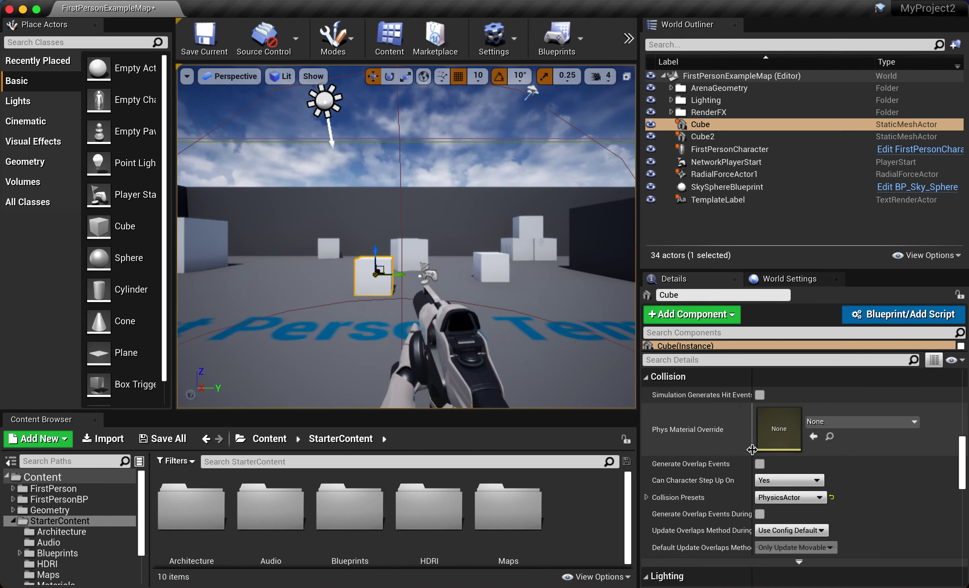
scroll(751, 449, "down", 3)
scroll(751, 450, "down", 3)
scroll(752, 449, "down", 1)
scroll(752, 450, "down", 2)
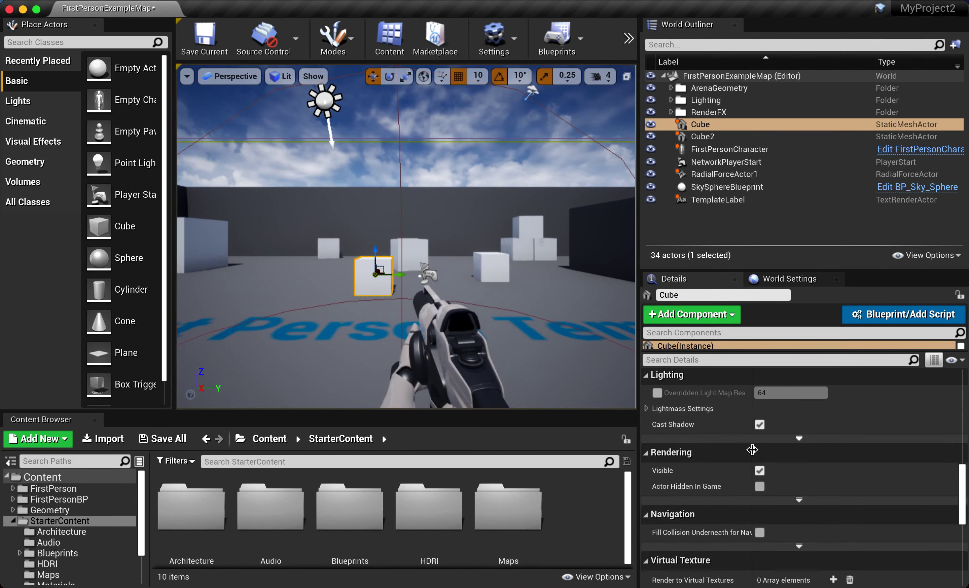
scroll(752, 450, "down", 1)
scroll(752, 449, "down", 2)
scroll(751, 450, "down", 3)
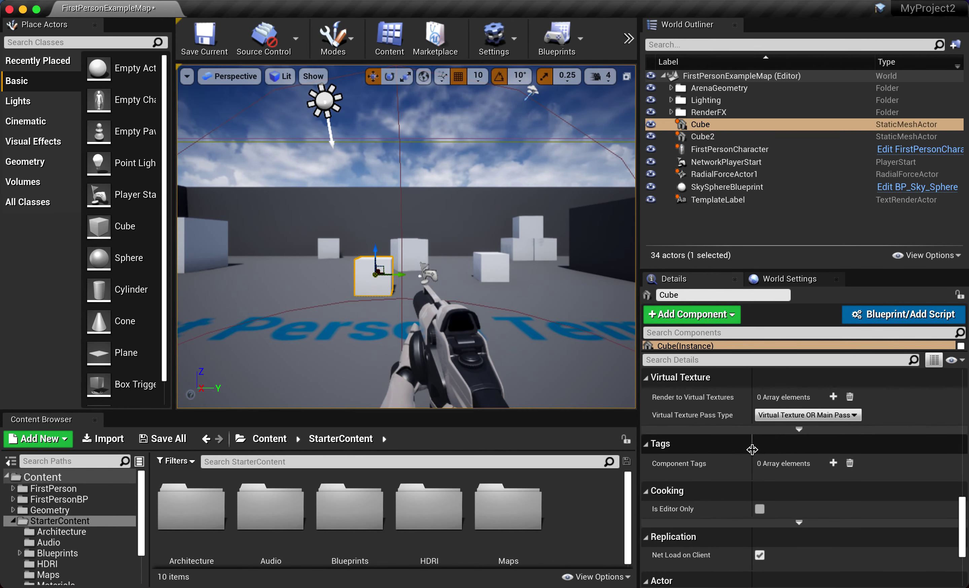
scroll(752, 450, "up", 3)
scroll(752, 450, "up", 3)
scroll(751, 450, "up", 2)
scroll(752, 449, "up", 1)
scroll(752, 450, "up", 3)
scroll(751, 450, "up", 1)
left_click(771, 456)
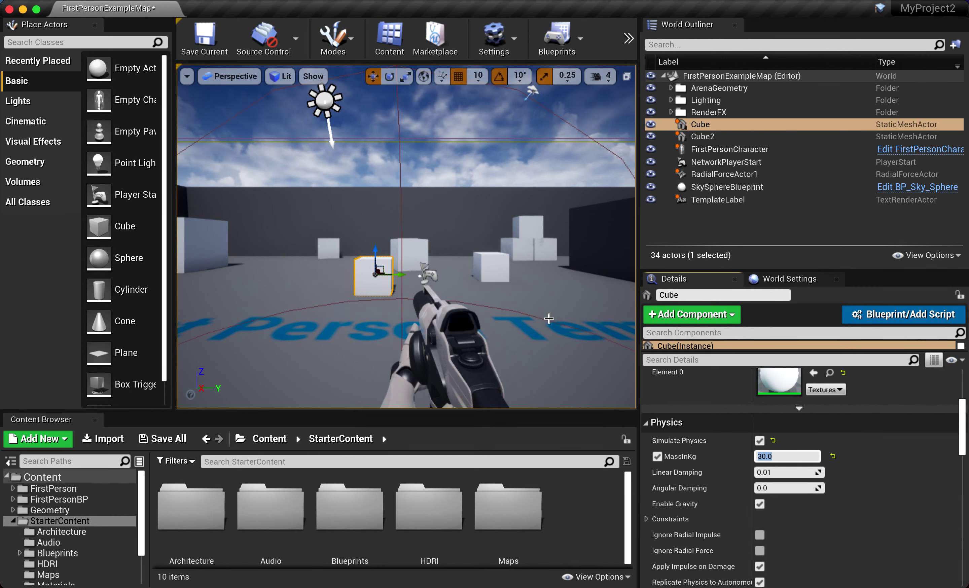
left_click(627, 40)
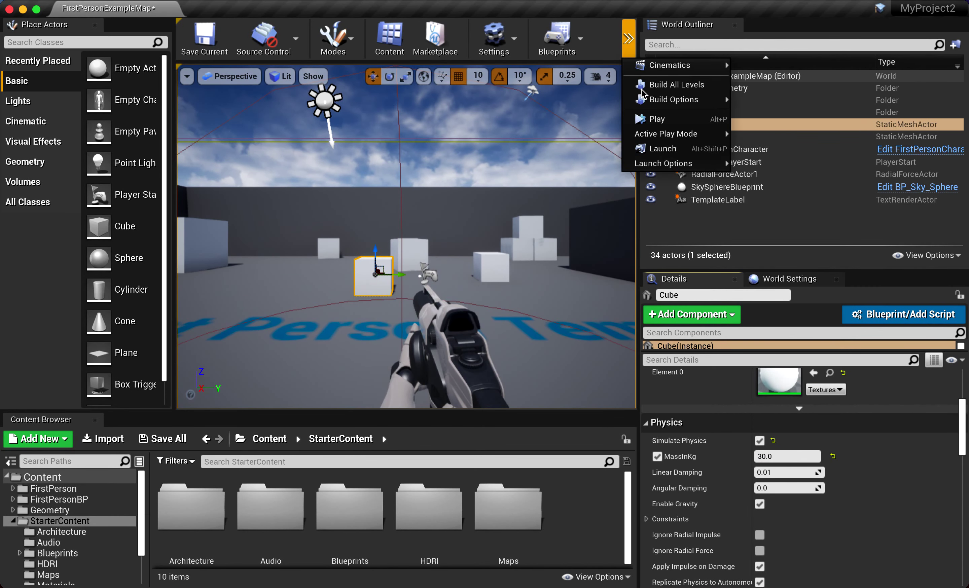
- Play the level again and fire five times so the explosions knock the lighter cubes around
left_click(646, 121)
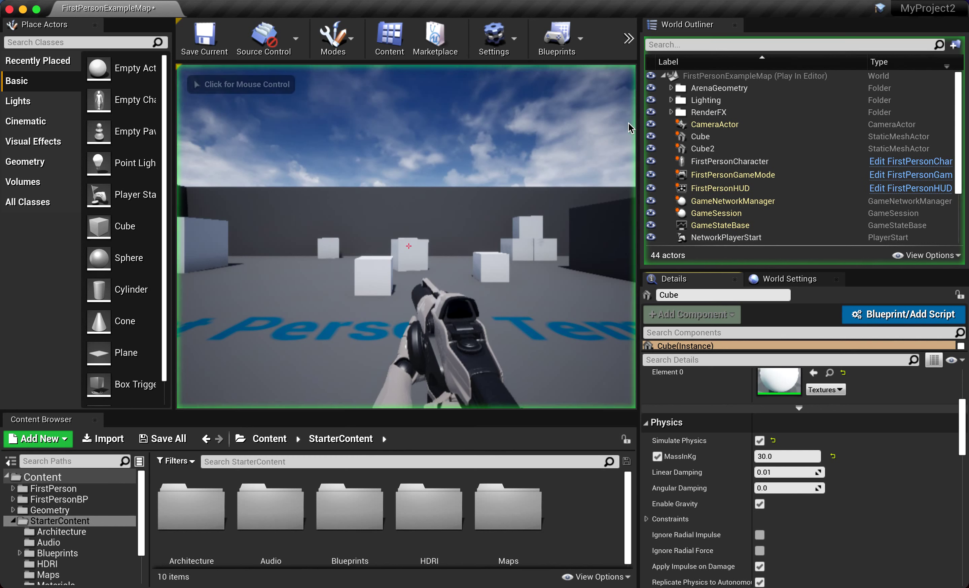
left_click(449, 216)
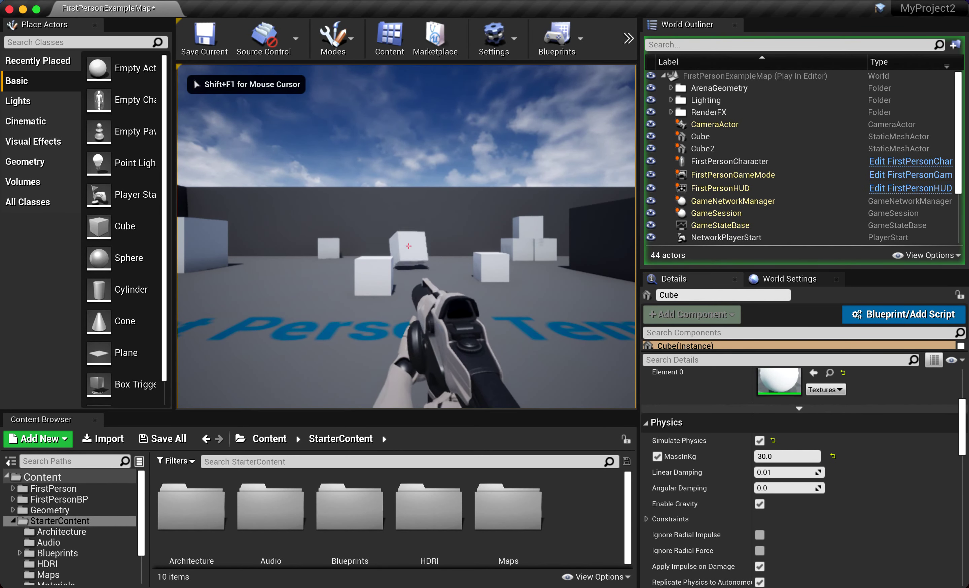
left_click(408, 246)
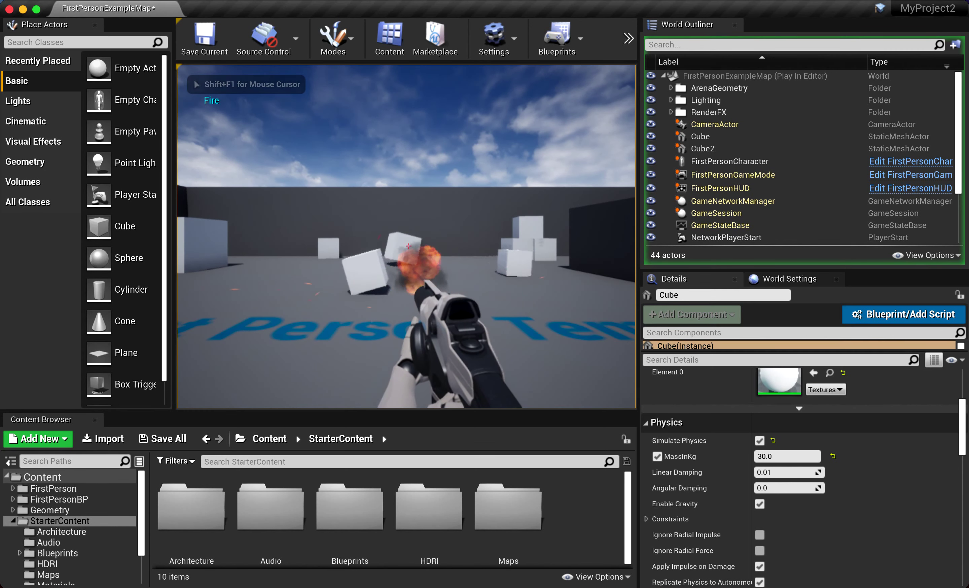
left_click(409, 246)
left_click(409, 246)
left_click(408, 246)
left_click(409, 246)
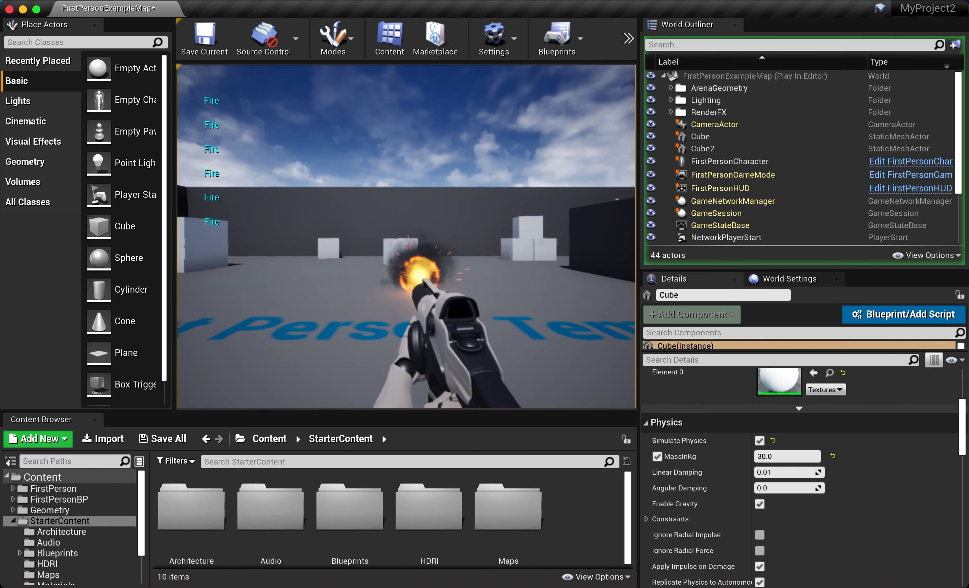